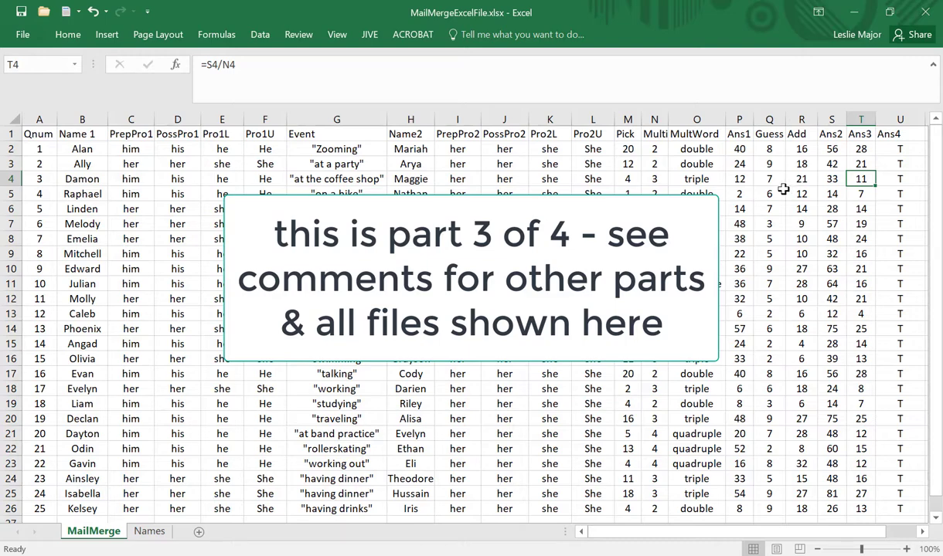
- Switch to the OriginalWordProblem.docx Word document and attach the MailMerge$ table of MailMergeExcelFile.xlsx as its existing recipient list, with column headers in the first row
{"action": "key", "text": "alt+Tab"}
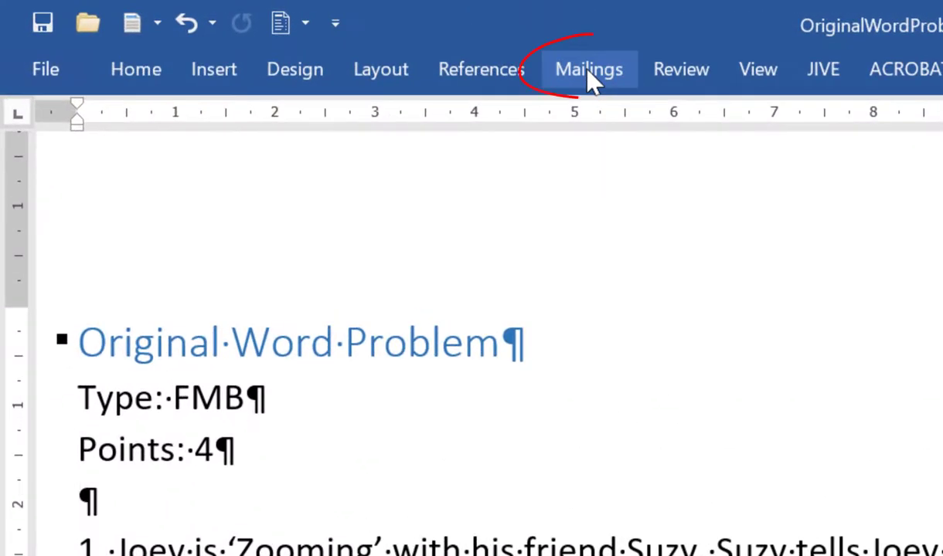
{"action": "left_click", "coordinate": [588, 68]}
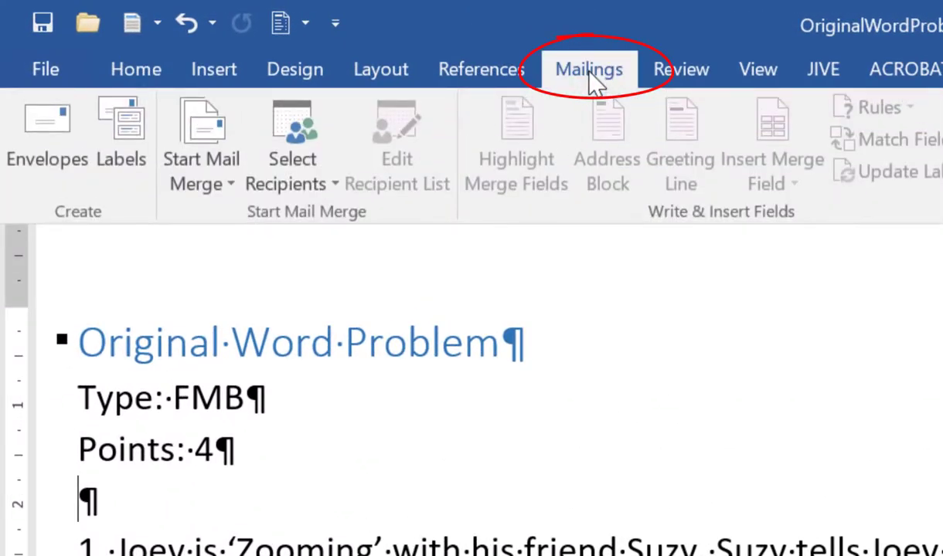
{"action": "left_click", "coordinate": [299, 182]}
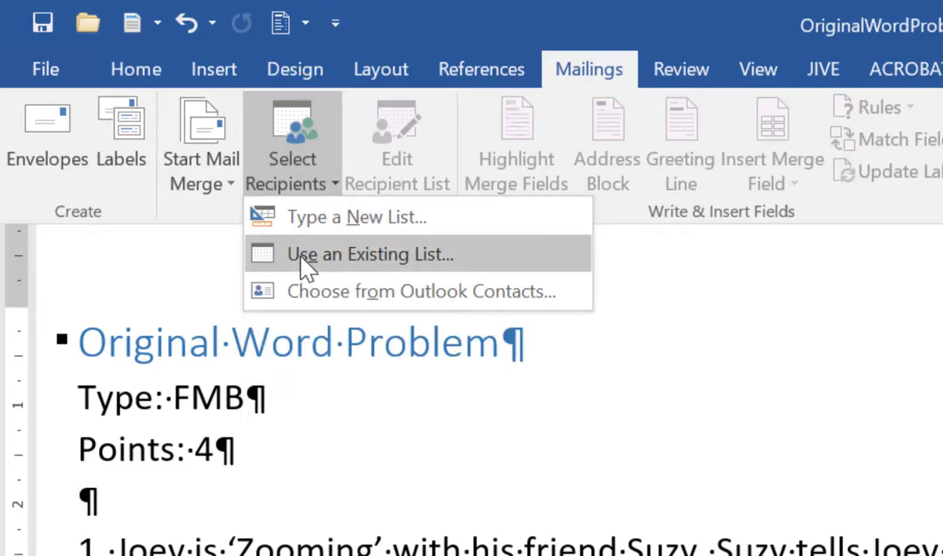
{"action": "left_click", "coordinate": [301, 256]}
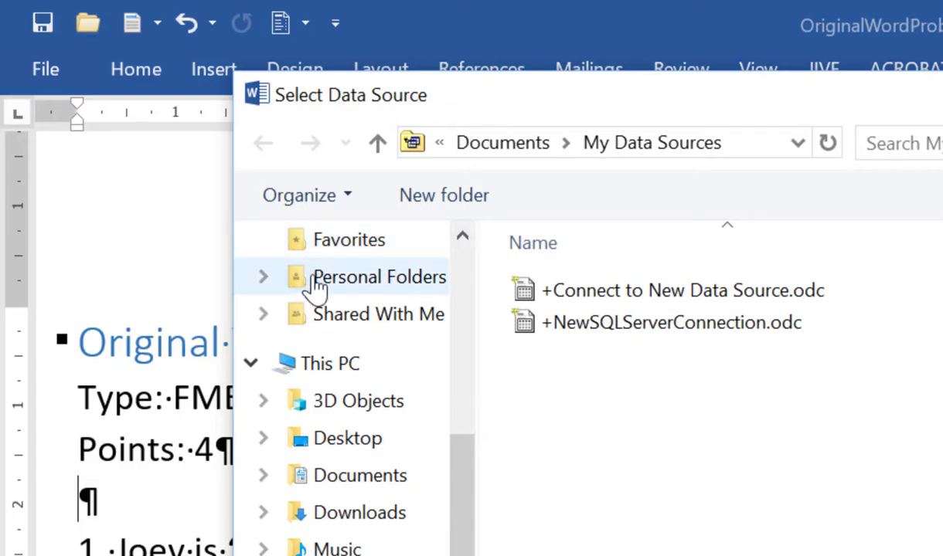
{"action": "left_click", "coordinate": [317, 285]}
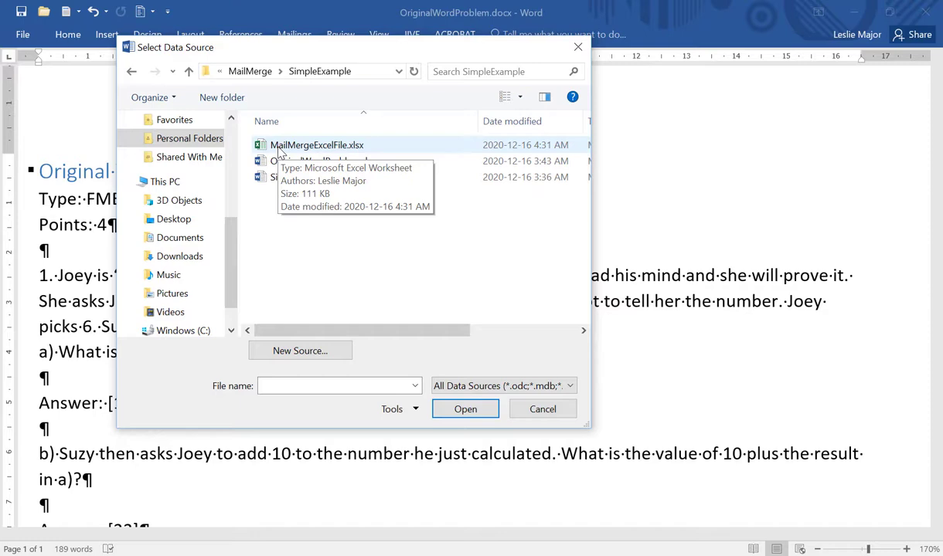
{"action": "left_click", "coordinate": [281, 152]}
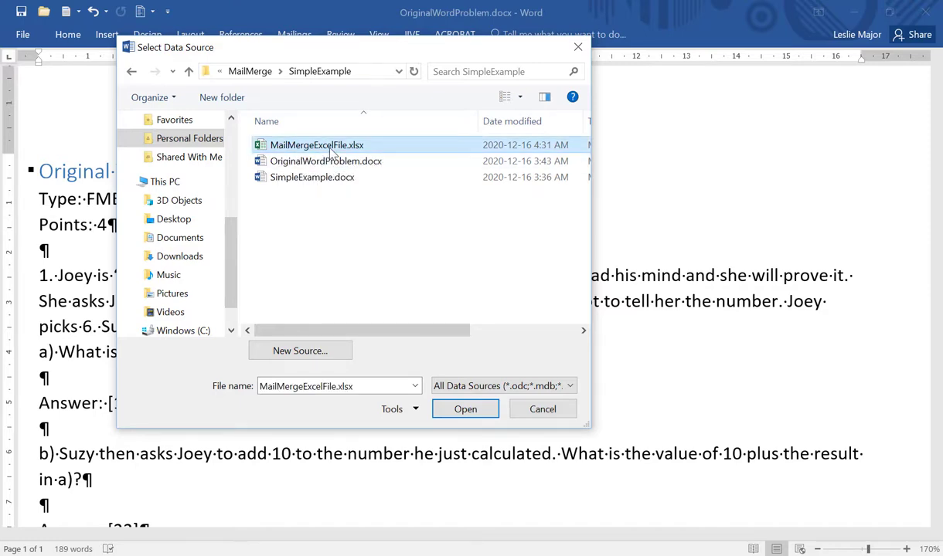
{"action": "left_click", "coordinate": [465, 409]}
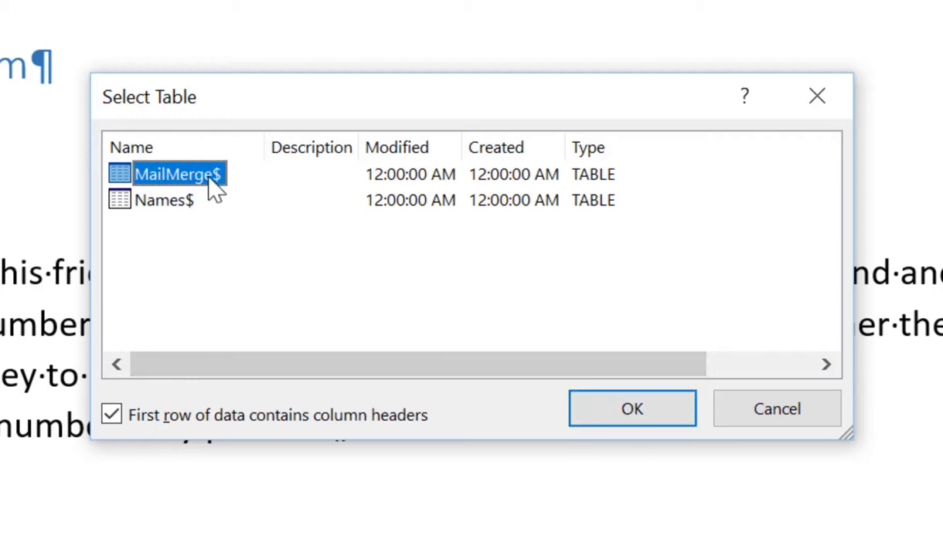
{"action": "left_click", "coordinate": [599, 409]}
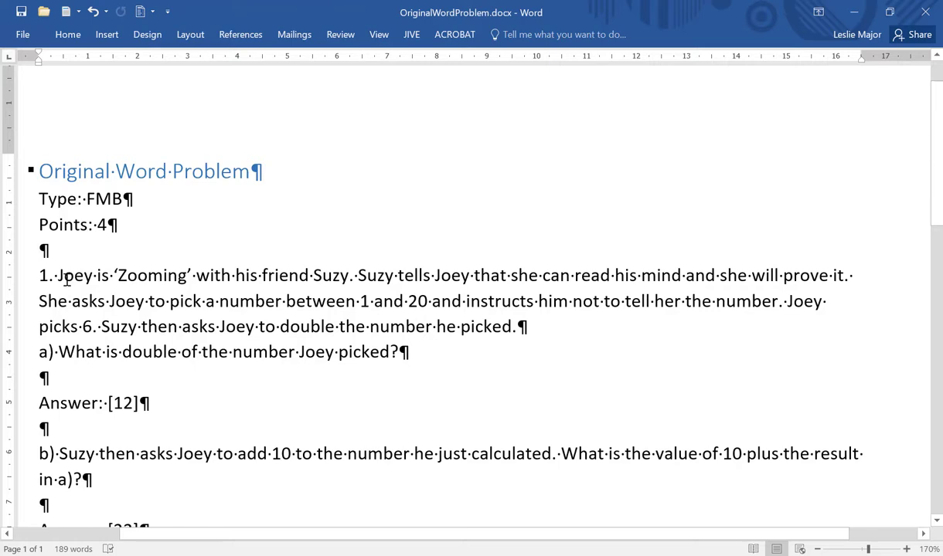
- Replace the question number 1 at the start of the word problem with the Qnum merge field
{"action": "double_click", "coordinate": [44, 275]}
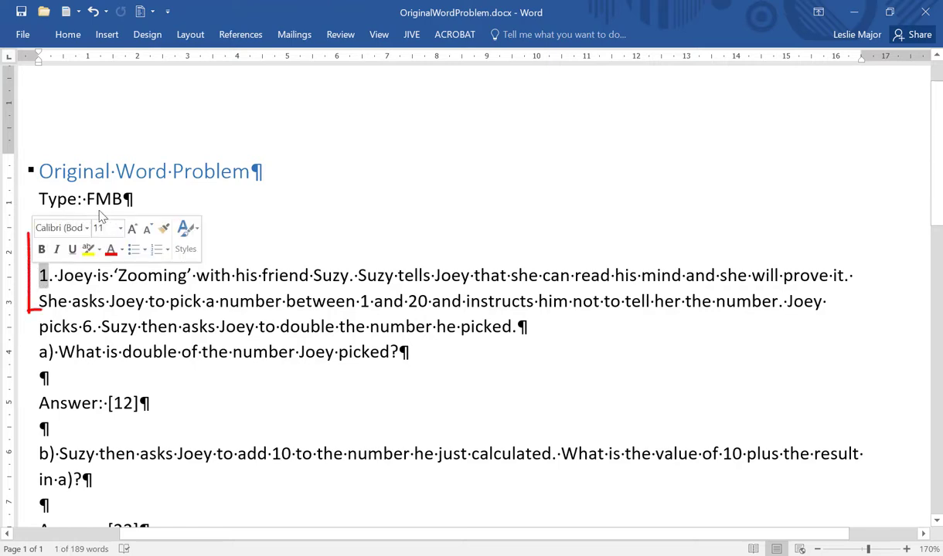
{"action": "left_click", "coordinate": [294, 34]}
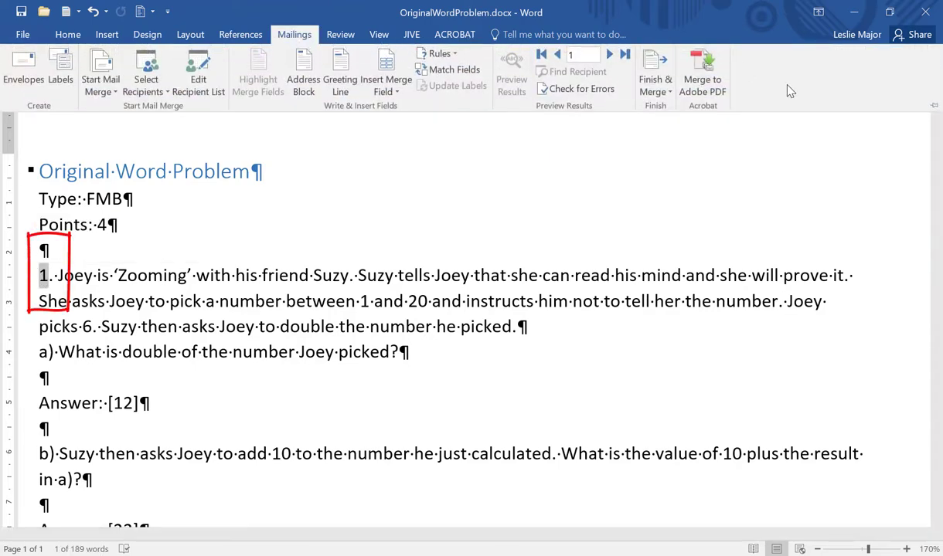
{"action": "left_click", "coordinate": [933, 109]}
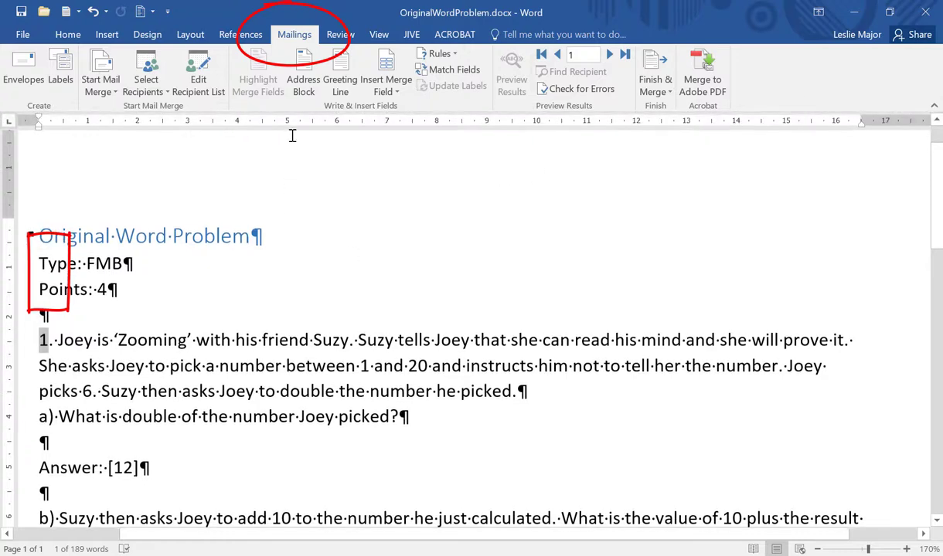
{"action": "left_click", "coordinate": [388, 91]}
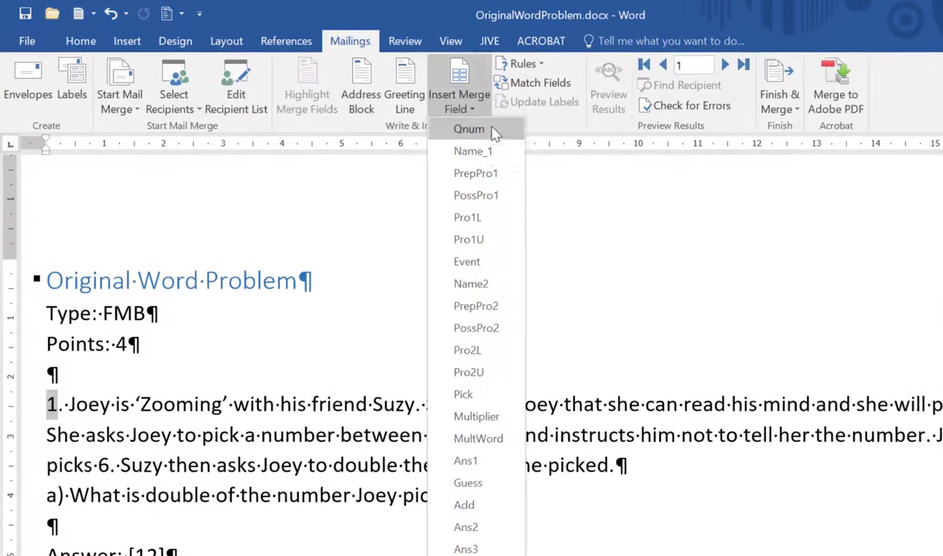
{"action": "left_click", "coordinate": [493, 131]}
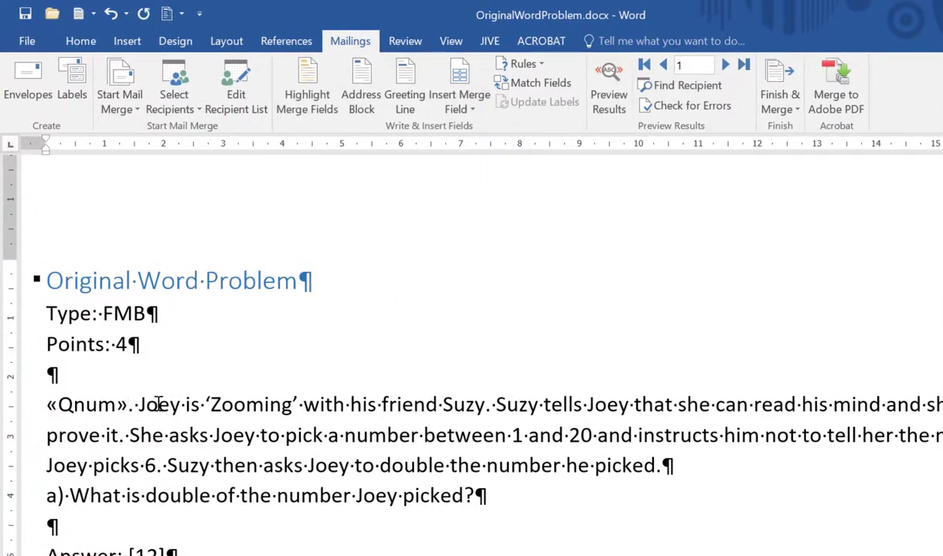
- Replace the first character's name right after the question number with the Name_1 merge field
{"action": "left_click_drag", "start_coordinate": [139, 403], "coordinate": [185, 410]}
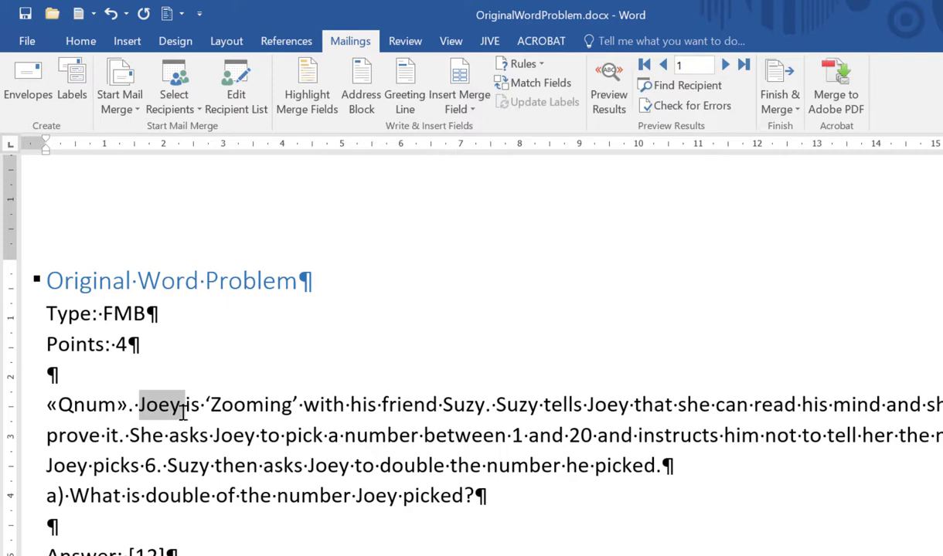
{"action": "left_click", "coordinate": [474, 109]}
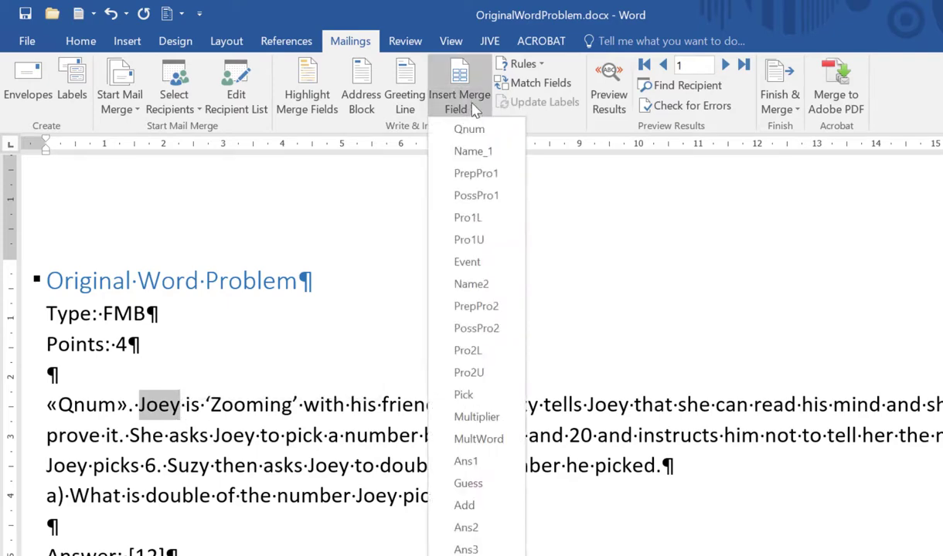
{"action": "left_click", "coordinate": [473, 151]}
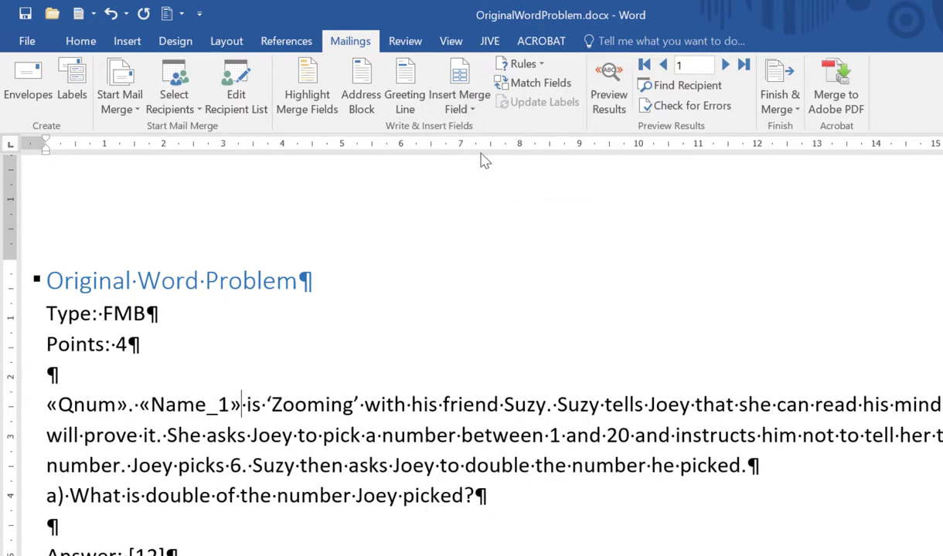
- Check the pronoun columns in the Excel workbook, then replace "his" before "friend" with the PossPro1 merge field in Word
{"action": "left_click", "coordinate": [386, 404]}
{"action": "left_click_drag", "start_coordinate": [410, 404], "coordinate": [437, 404]}
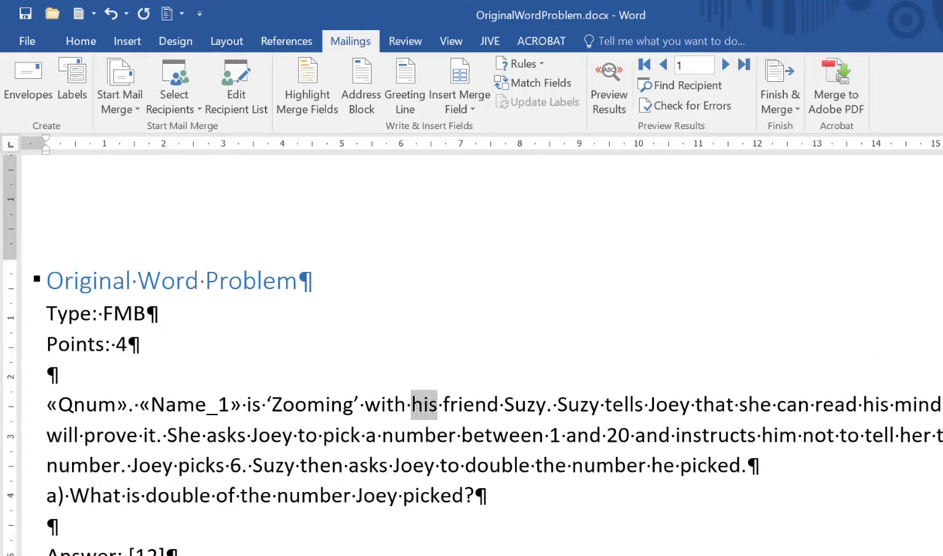
{"action": "left_click", "coordinate": [942, 219]}
{"action": "left_click", "coordinate": [938, 160]}
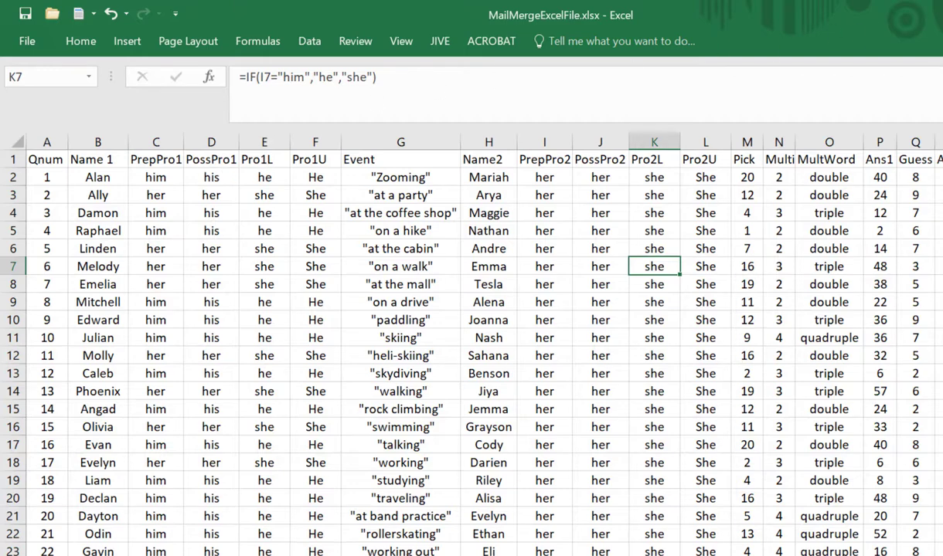
{"action": "key", "text": "alt+Tab"}
{"action": "left_click", "coordinate": [475, 110]}
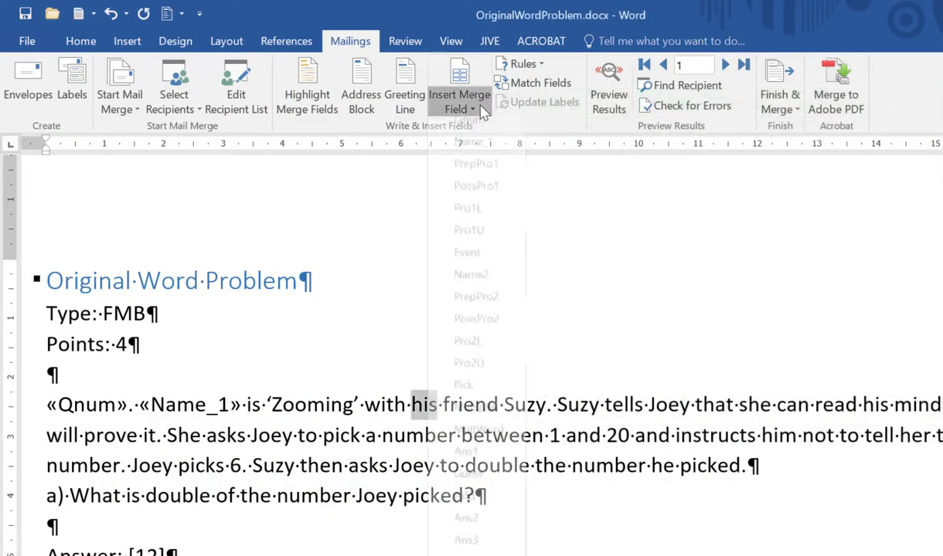
{"action": "left_click", "coordinate": [468, 194]}
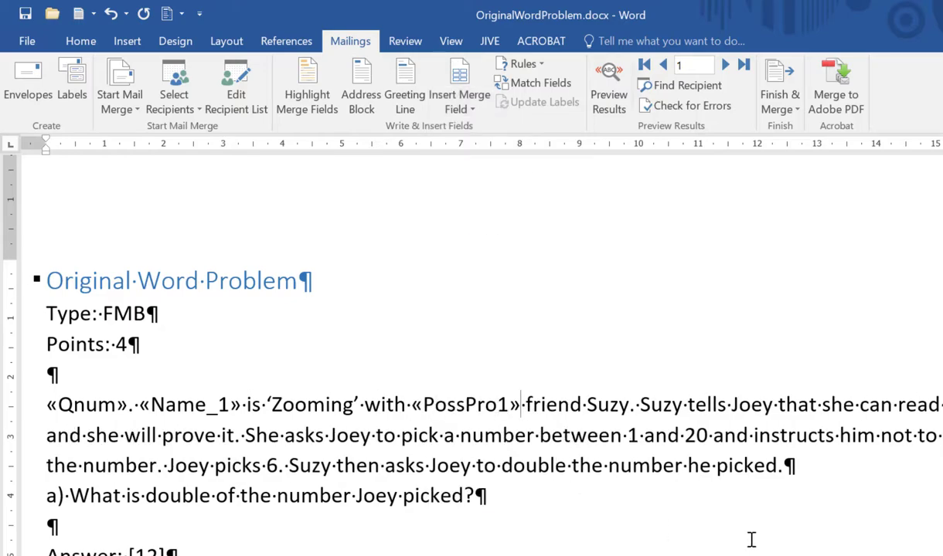
- Compare the Qnum merge field in the problem text with the Qnum column of MailMergeExcelFile.xlsx in Excel, and return to the Word document
{"action": "scroll", "coordinate": [751, 540], "scroll_direction": "down", "scroll_amount": 2}
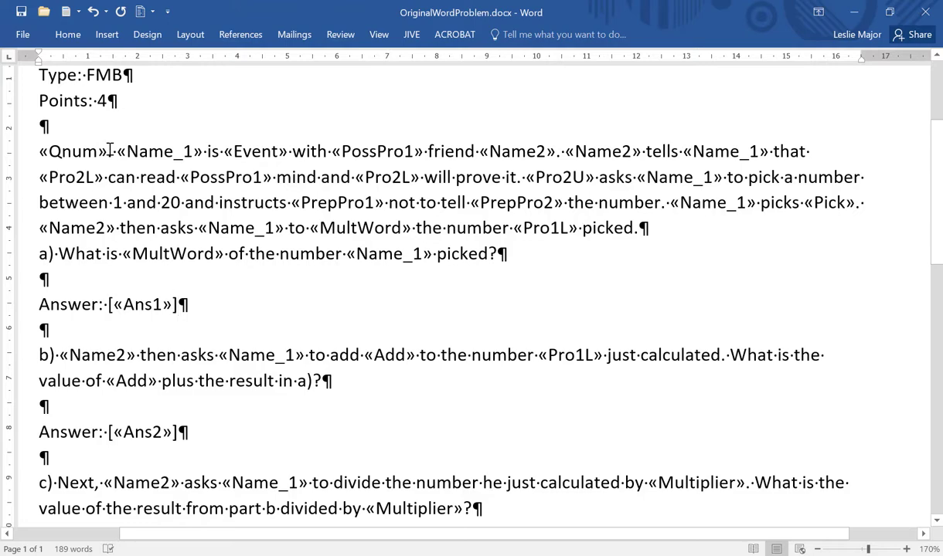
{"action": "left_click_drag", "start_coordinate": [108, 153], "coordinate": [27, 146]}
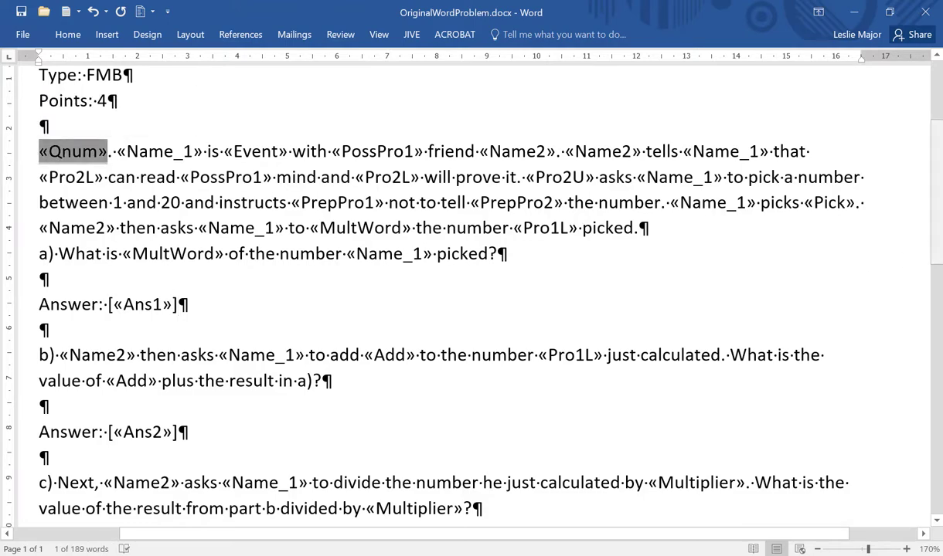
{"action": "left_click", "coordinate": [942, 186]}
{"action": "left_click", "coordinate": [833, 153]}
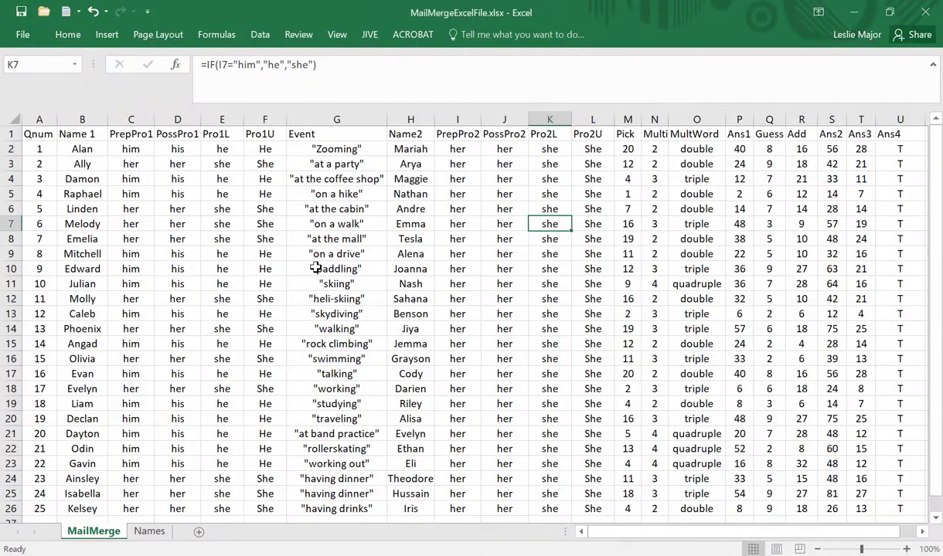
{"action": "left_click_drag", "start_coordinate": [27, 135], "coordinate": [30, 510]}
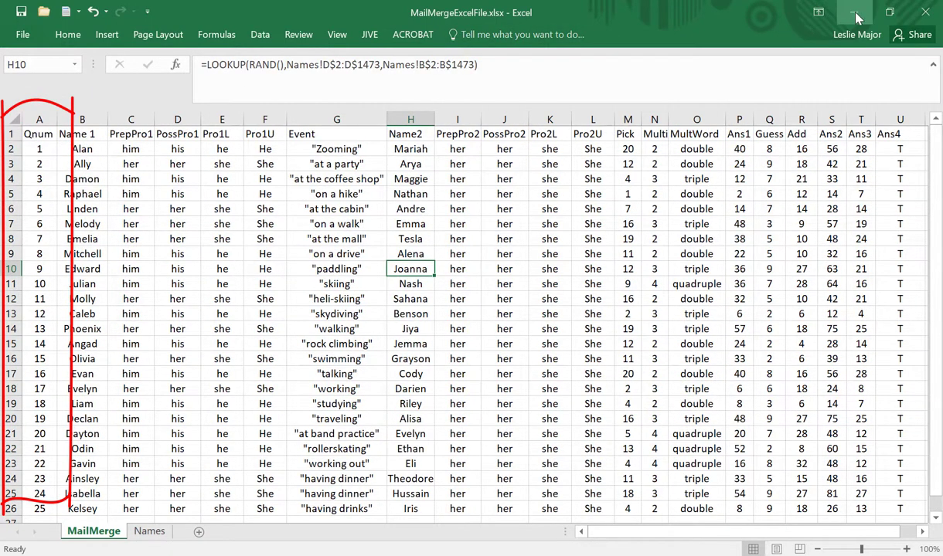
{"action": "left_click", "coordinate": [855, 14]}
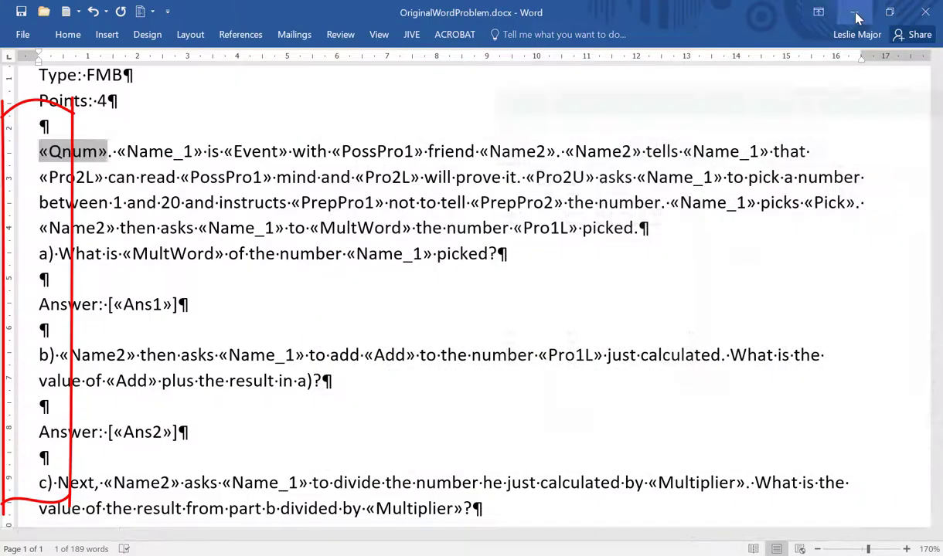
{"action": "left_click", "coordinate": [292, 187]}
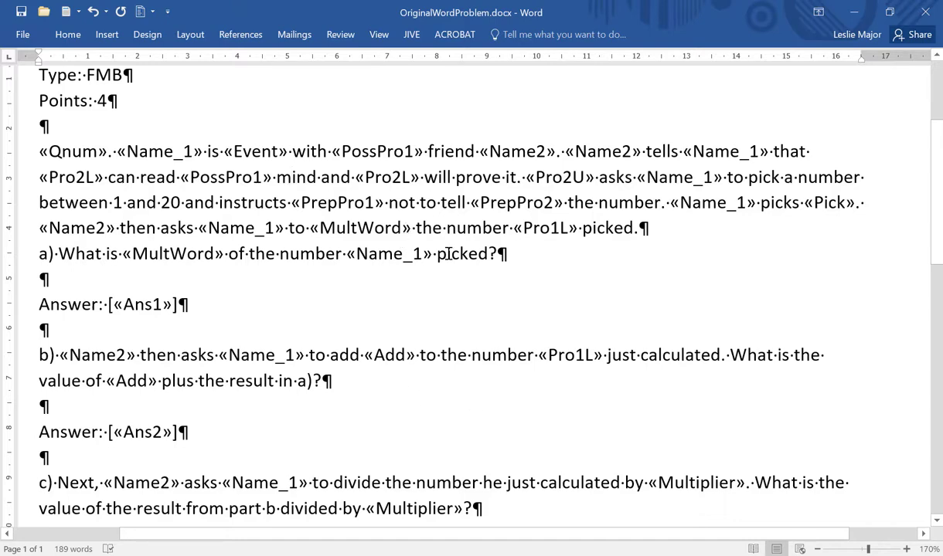
- Preview the mail merge results for record 1 and read through all parts of the question and their answers
{"action": "scroll", "coordinate": [434, 348], "scroll_direction": "down", "scroll_amount": 2}
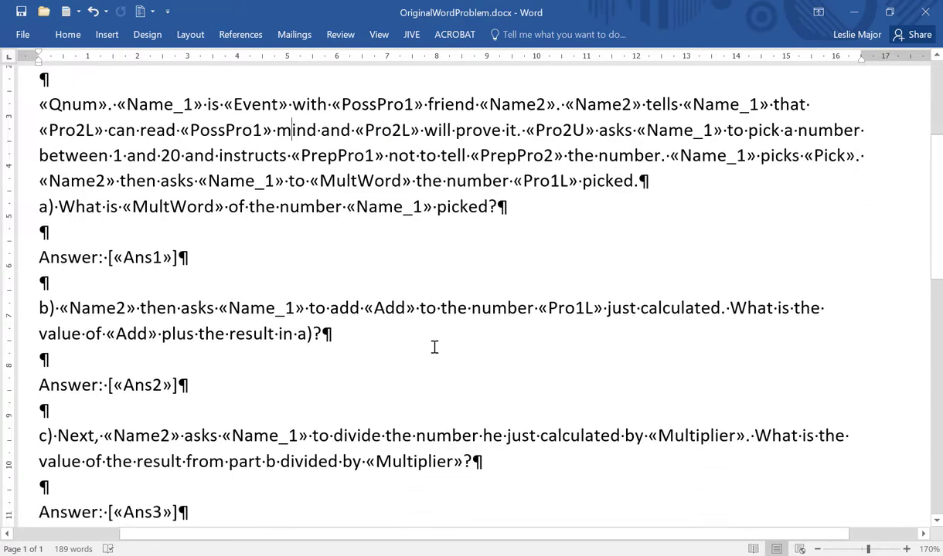
{"action": "scroll", "coordinate": [427, 406], "scroll_direction": "up", "scroll_amount": 3}
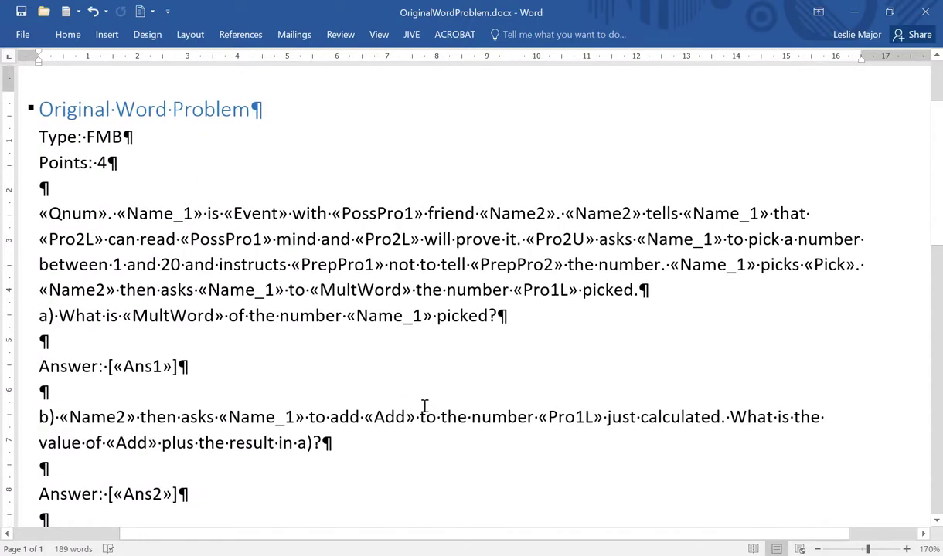
{"action": "left_click", "coordinate": [297, 36]}
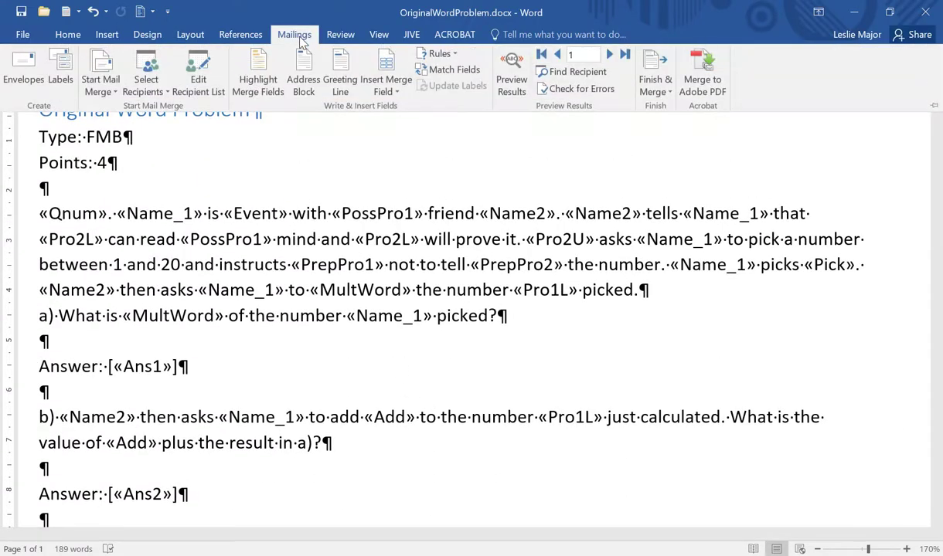
{"action": "left_click", "coordinate": [513, 70]}
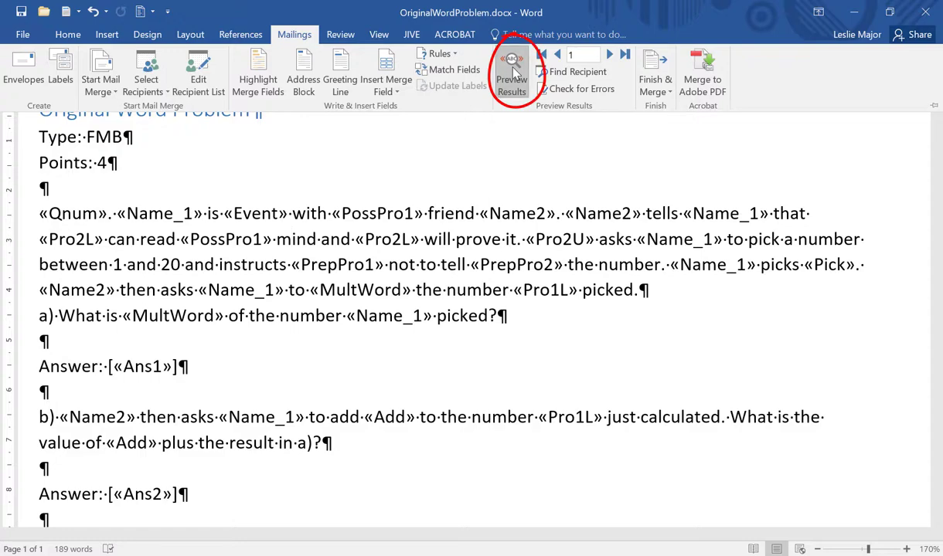
{"action": "scroll", "coordinate": [266, 370], "scroll_direction": "down", "scroll_amount": 5}
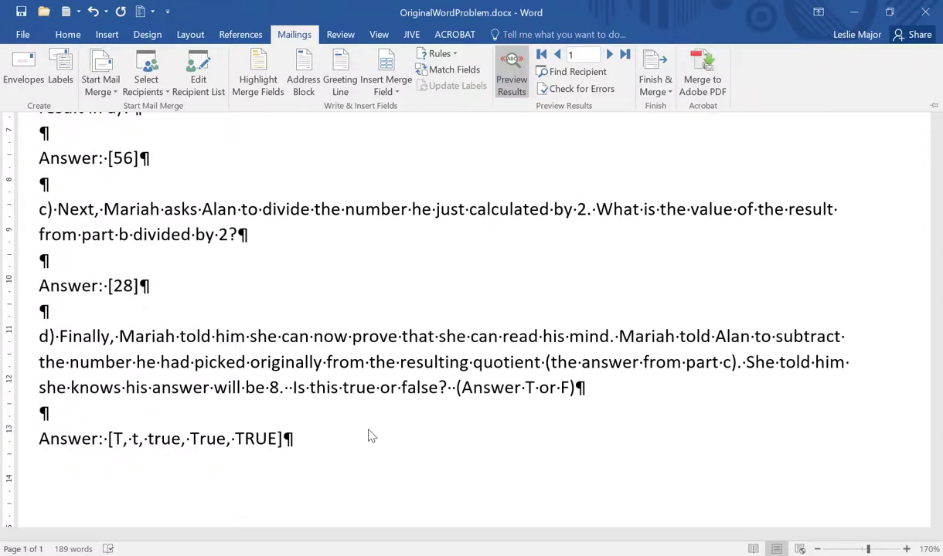
{"action": "scroll", "coordinate": [385, 445], "scroll_direction": "up", "scroll_amount": 3}
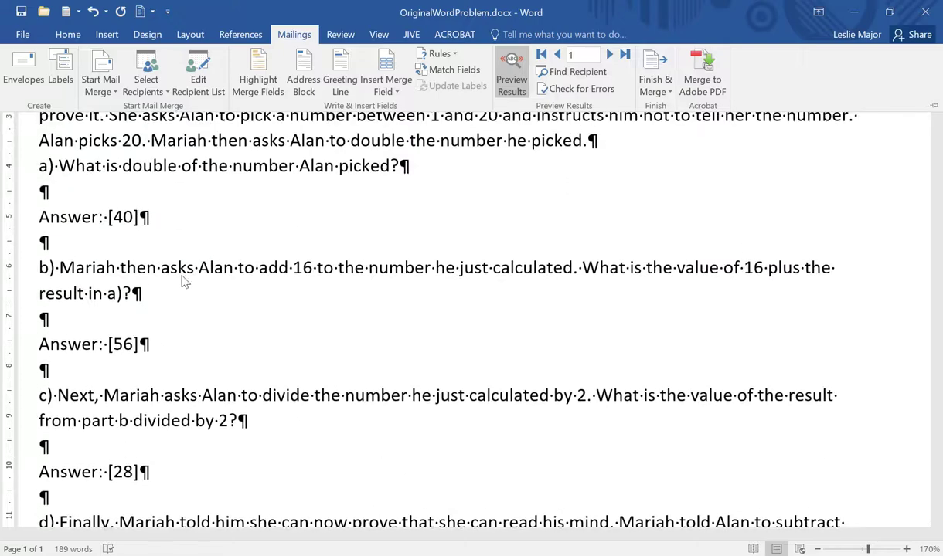
{"action": "scroll", "coordinate": [184, 282], "scroll_direction": "up", "scroll_amount": 1}
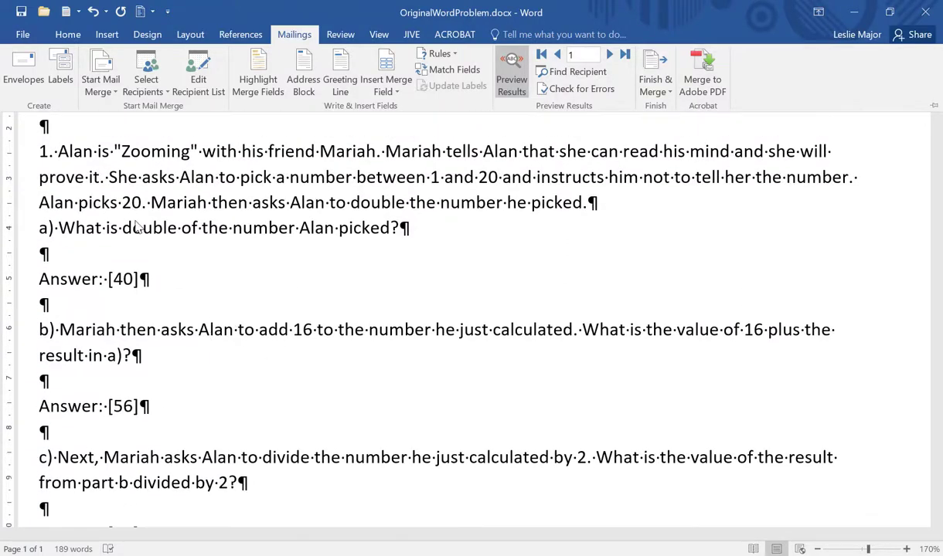
{"action": "scroll", "coordinate": [459, 401], "scroll_direction": "up", "scroll_amount": 1}
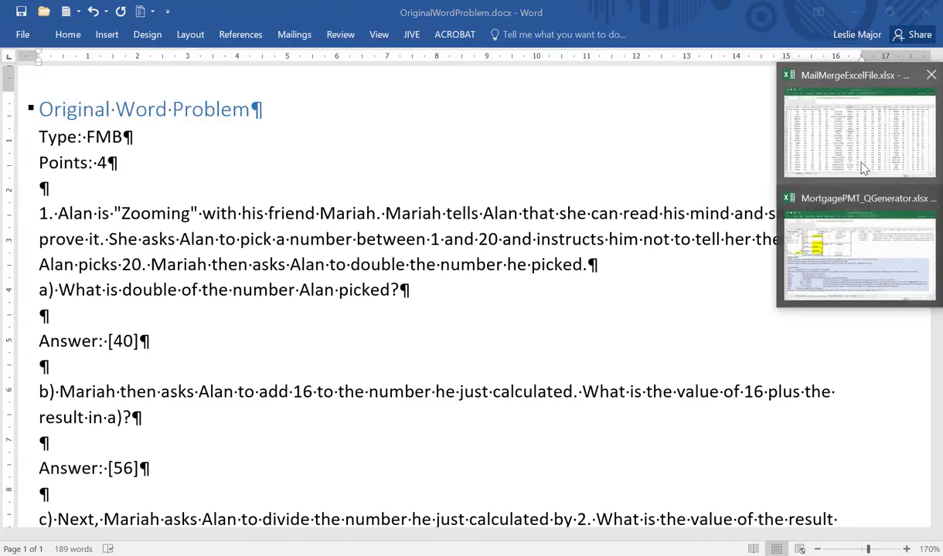
- Check the question numbers in A2:A26 of MailMergeExcelFile.xlsx in Excel, then return to OriginalWordProblem.docx in Word
{"action": "left_click", "coordinate": [829, 160]}
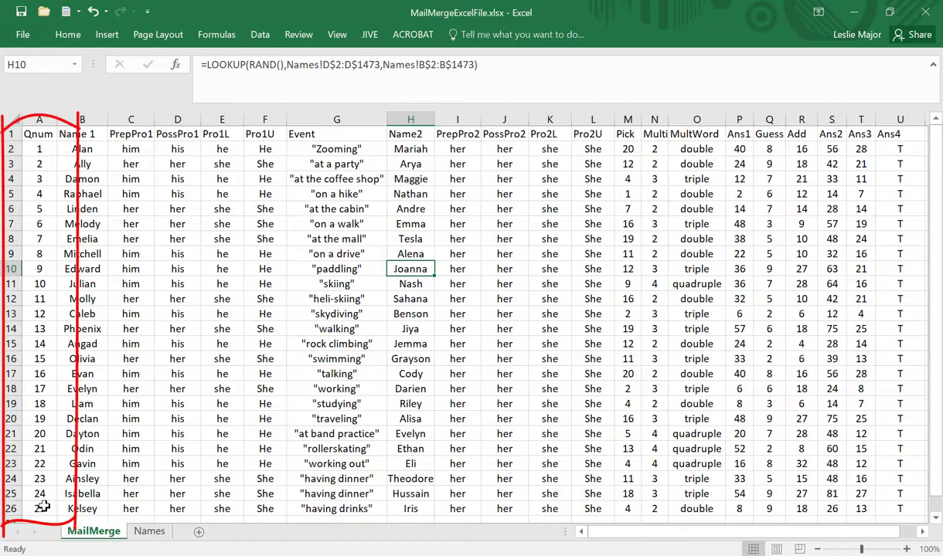
{"action": "mouse_move", "coordinate": [39, 509]}
{"action": "left_mouse_down"}
{"action": "mouse_move", "coordinate": [46, 149]}
{"action": "mouse_move", "coordinate": [34, 147]}
{"action": "left_mouse_up"}
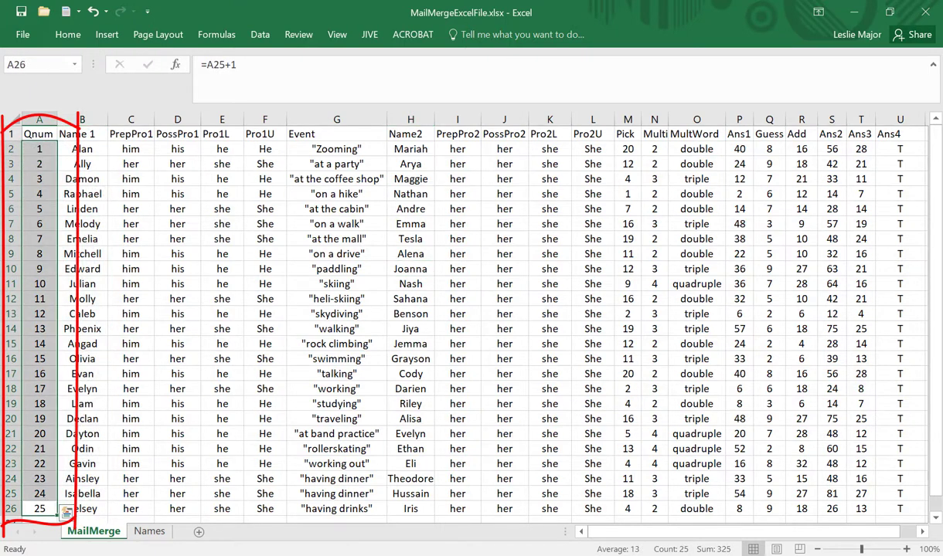
{"action": "left_click", "coordinate": [919, 141]}
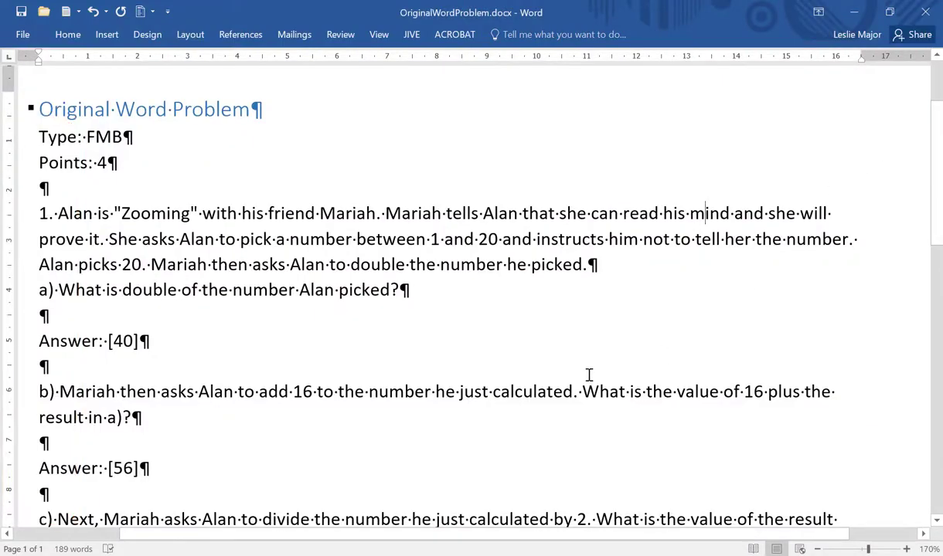
- Finish the mail merge of RespondusSimpleExample.docx by merging all records into a new editable document
{"action": "left_click", "coordinate": [295, 34]}
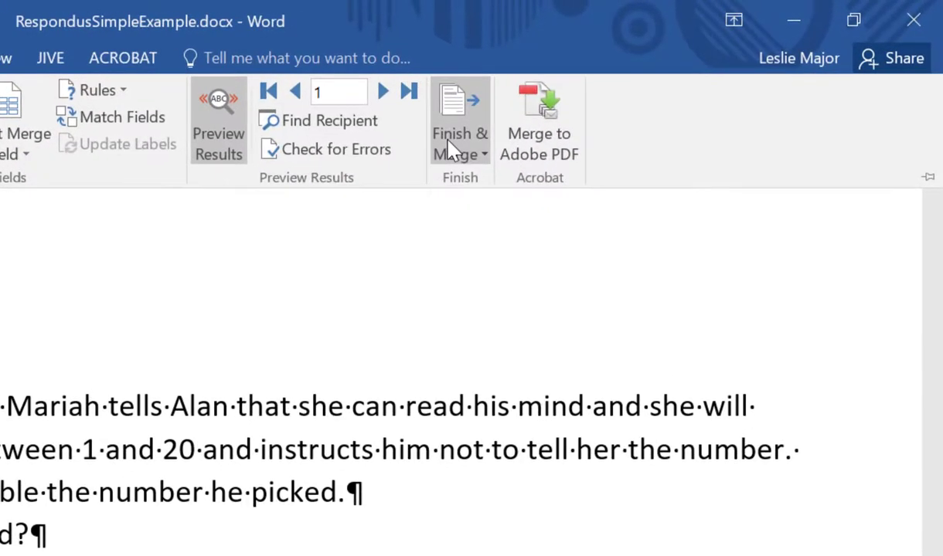
{"action": "left_click", "coordinate": [452, 149]}
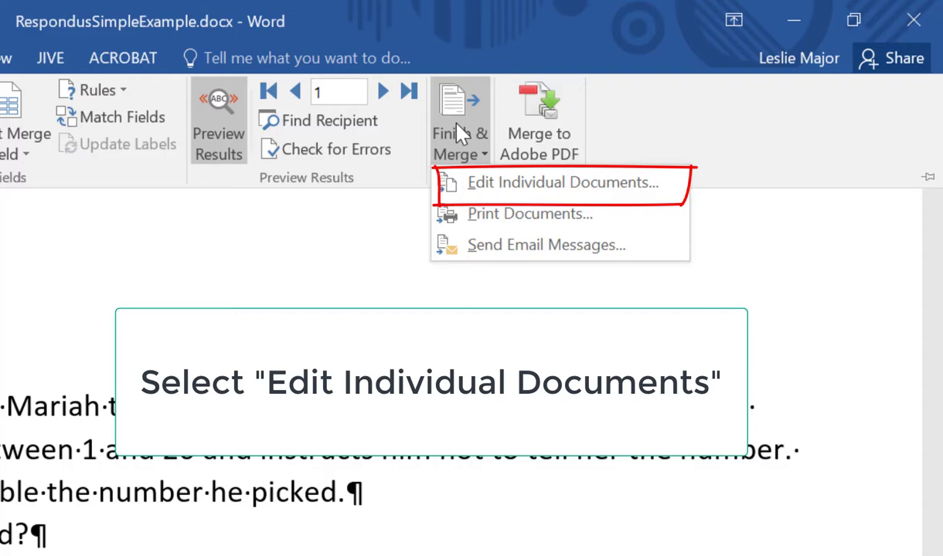
{"action": "left_click", "coordinate": [475, 183]}
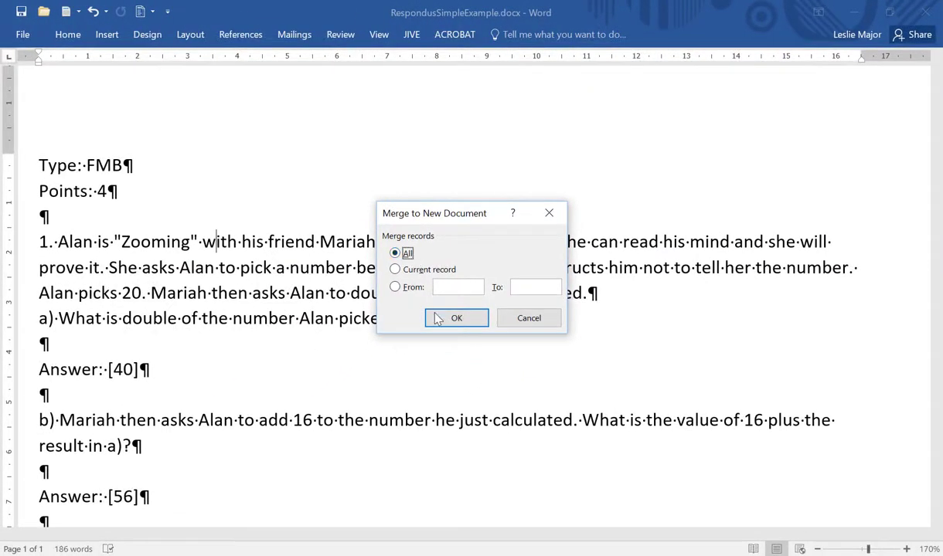
{"action": "left_click", "coordinate": [440, 320]}
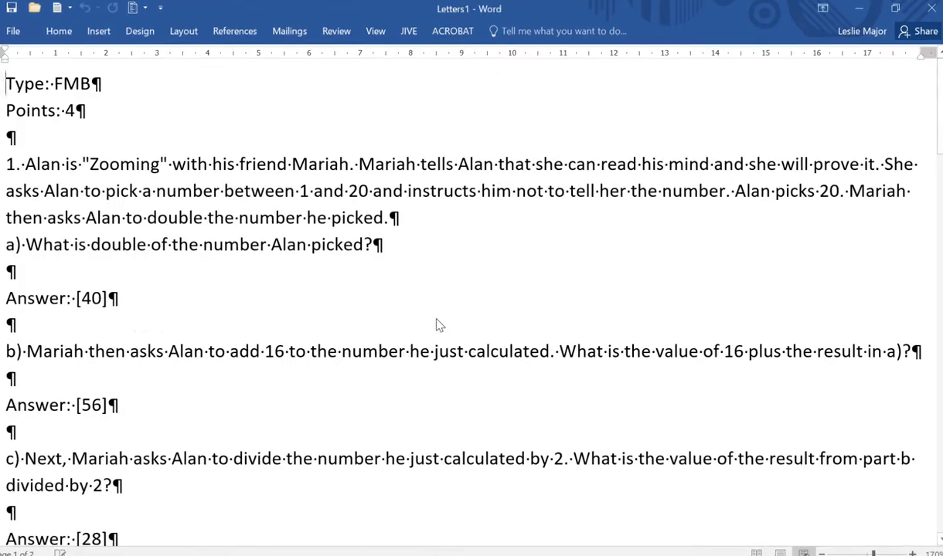
- Examine the numbering, wording and answers of questions 1 to 4 in the merged document
{"action": "scroll", "coordinate": [814, 223], "scroll_direction": "down", "scroll_amount": 10}
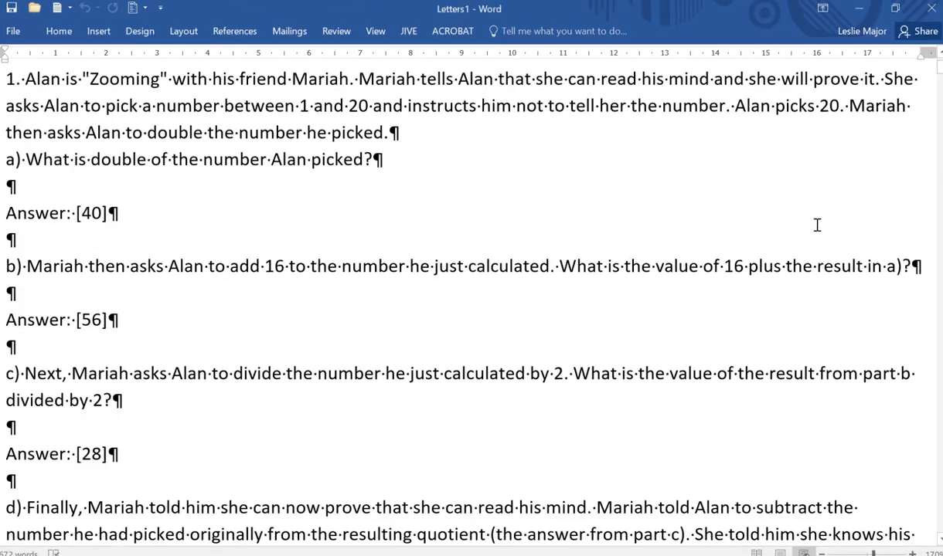
{"action": "scroll", "coordinate": [814, 239], "scroll_direction": "down", "scroll_amount": 1}
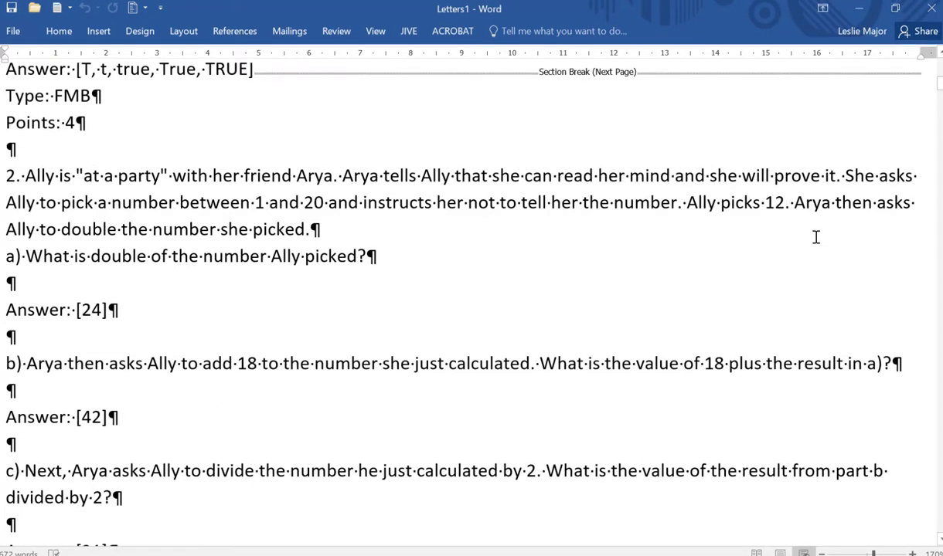
{"action": "scroll", "coordinate": [815, 238], "scroll_direction": "up", "scroll_amount": 1}
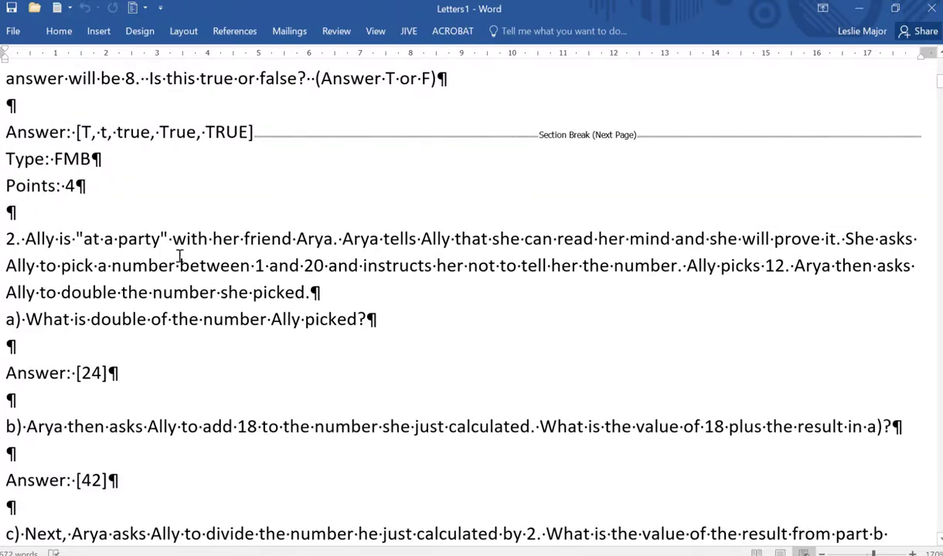
{"action": "scroll", "coordinate": [135, 275], "scroll_direction": "down", "scroll_amount": 7}
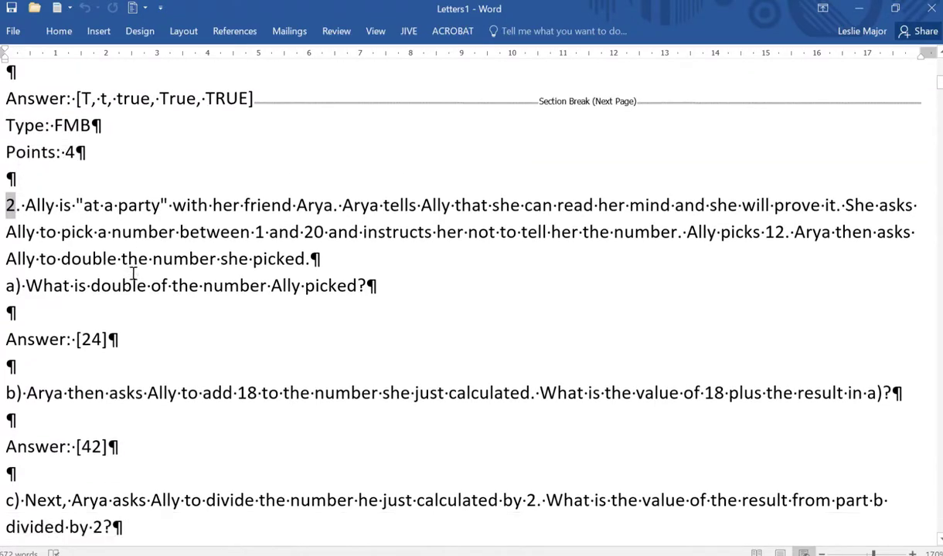
{"action": "scroll", "coordinate": [139, 282], "scroll_direction": "down", "scroll_amount": 3}
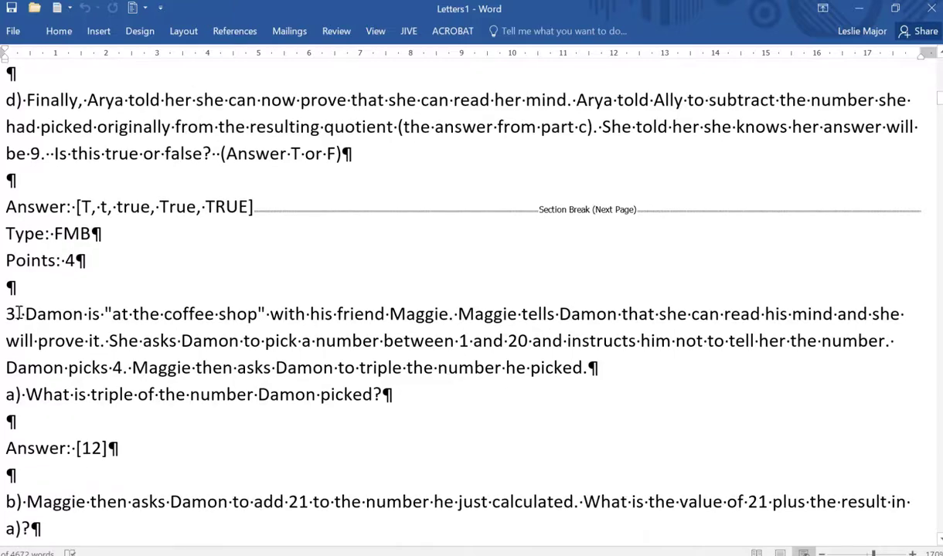
{"action": "scroll", "coordinate": [125, 340], "scroll_direction": "down", "scroll_amount": 6}
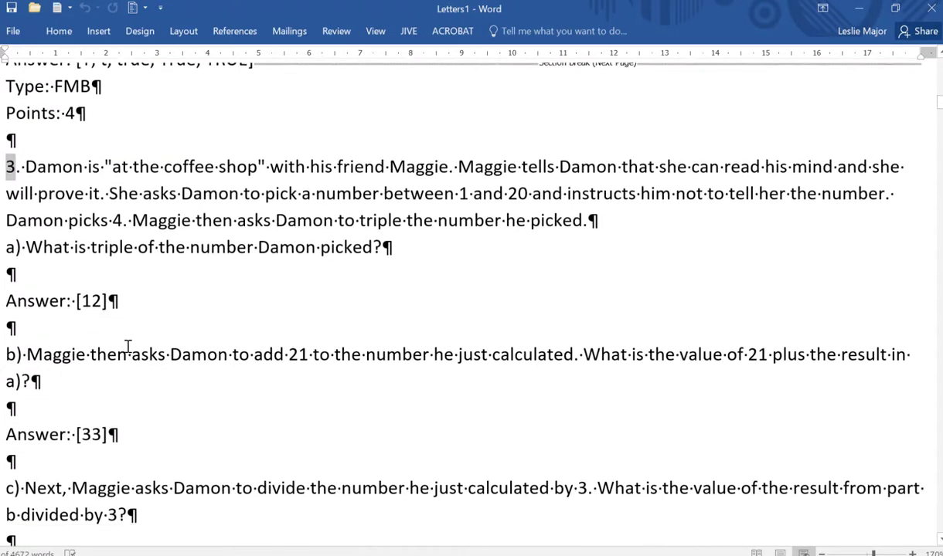
{"action": "scroll", "coordinate": [144, 360], "scroll_direction": "down", "scroll_amount": 5}
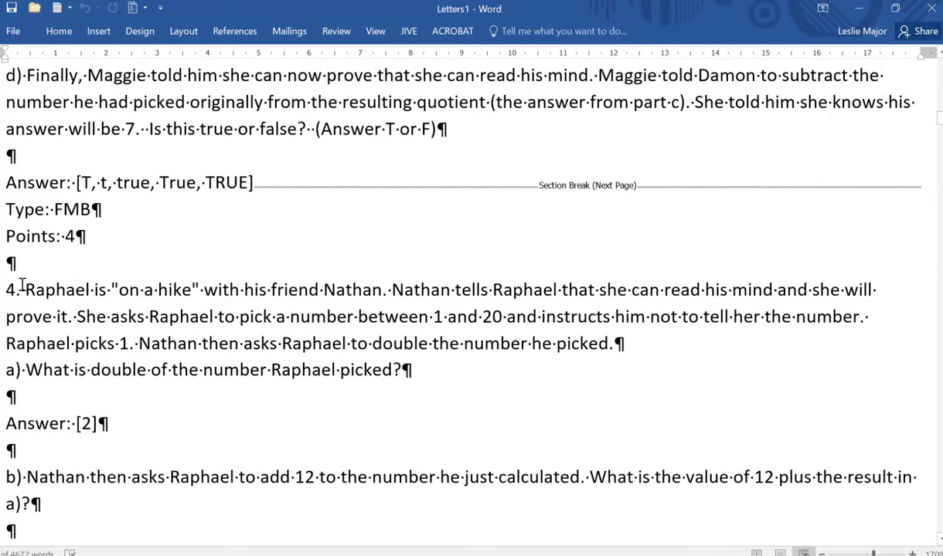
{"action": "scroll", "coordinate": [253, 359], "scroll_direction": "down", "scroll_amount": 3}
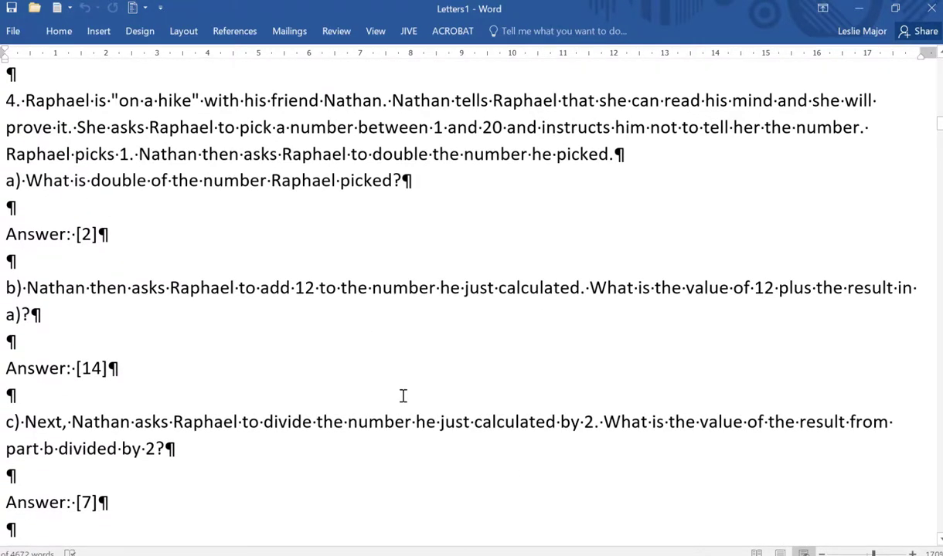
{"action": "scroll", "coordinate": [402, 396], "scroll_direction": "up", "scroll_amount": 1}
{"action": "scroll", "coordinate": [87, 308], "scroll_direction": "up", "scroll_amount": 2}
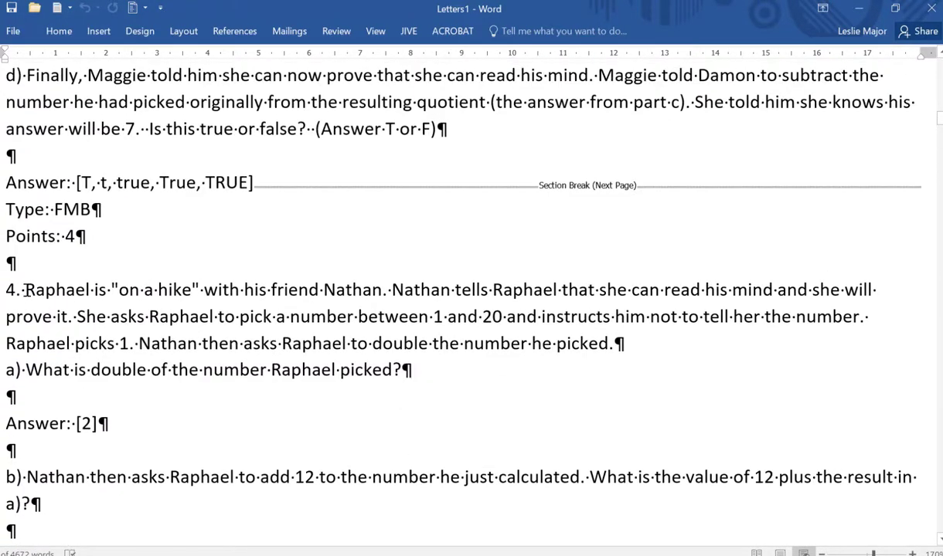
- Examine the character names and the event phrase in question 4, then go back toward the start of the merged document
{"action": "left_click_drag", "start_coordinate": [26, 289], "coordinate": [355, 276]}
{"action": "left_click", "coordinate": [128, 289]}
{"action": "left_click_drag", "start_coordinate": [129, 290], "coordinate": [202, 288]}
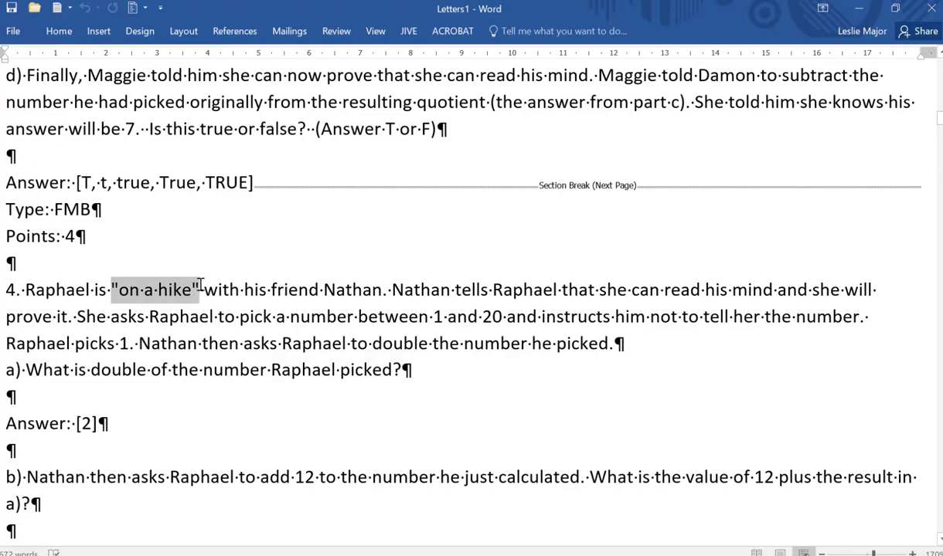
{"action": "left_click", "coordinate": [229, 289]}
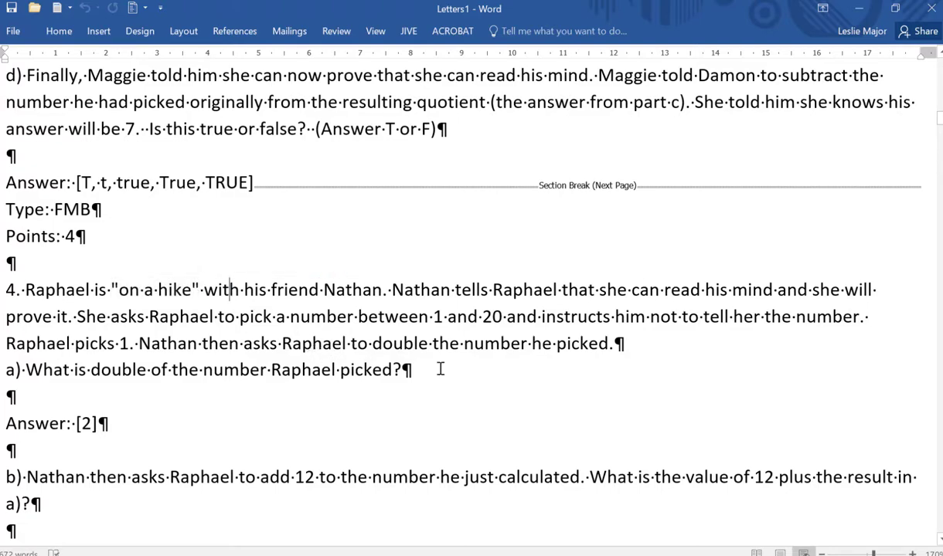
{"action": "scroll", "coordinate": [937, 147], "scroll_direction": "up", "scroll_amount": 1}
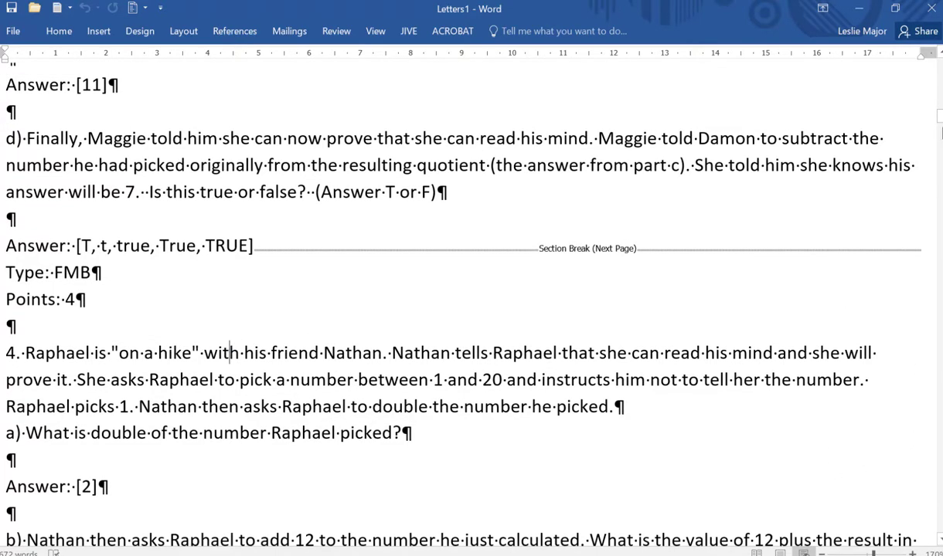
{"action": "left_click_drag", "start_coordinate": [941, 99], "coordinate": [941, 65]}
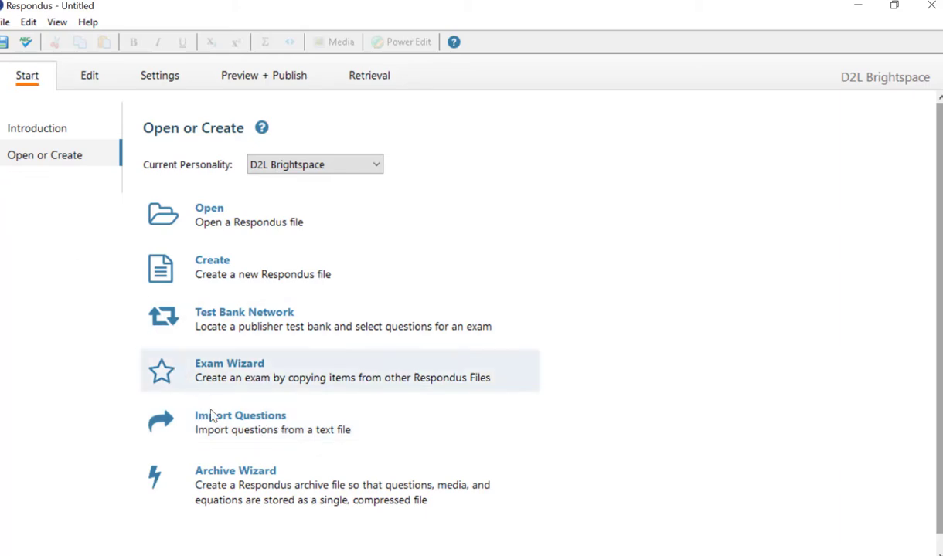
- In Respondus, begin a question import with file type Microsoft Word 2007 (DOCX) and choose RespondusSimpleExampleDoc.docx from the SimpleExample folder
{"action": "left_click", "coordinate": [229, 435]}
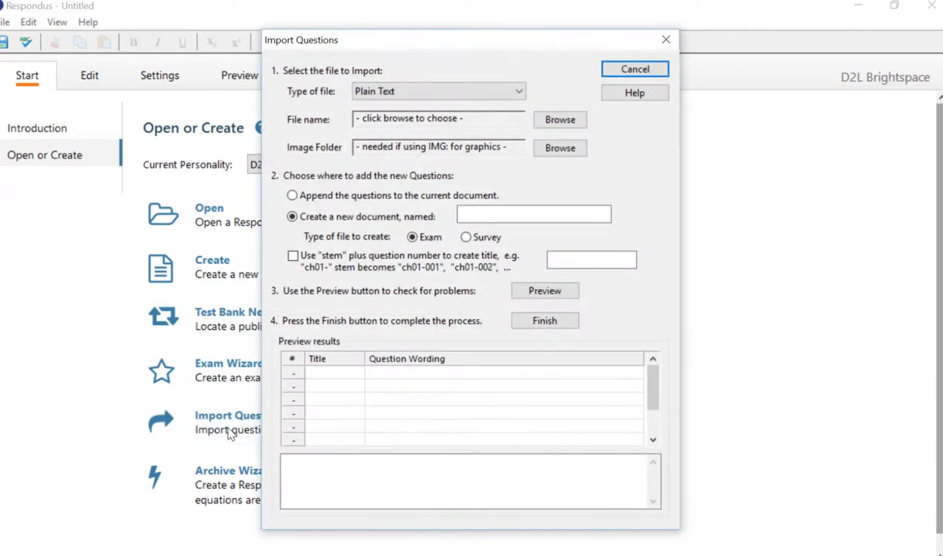
{"action": "left_click", "coordinate": [503, 92]}
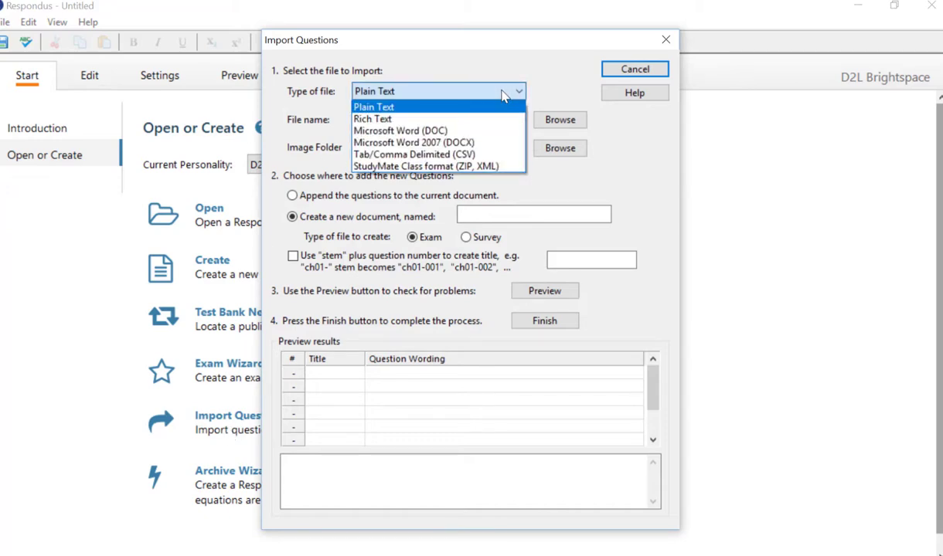
{"action": "left_click", "coordinate": [429, 146]}
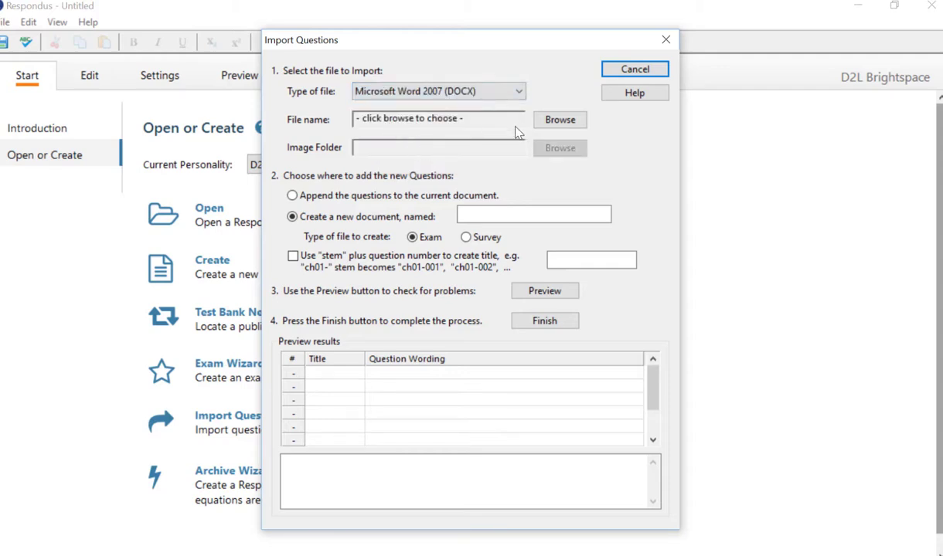
{"action": "left_click", "coordinate": [555, 122]}
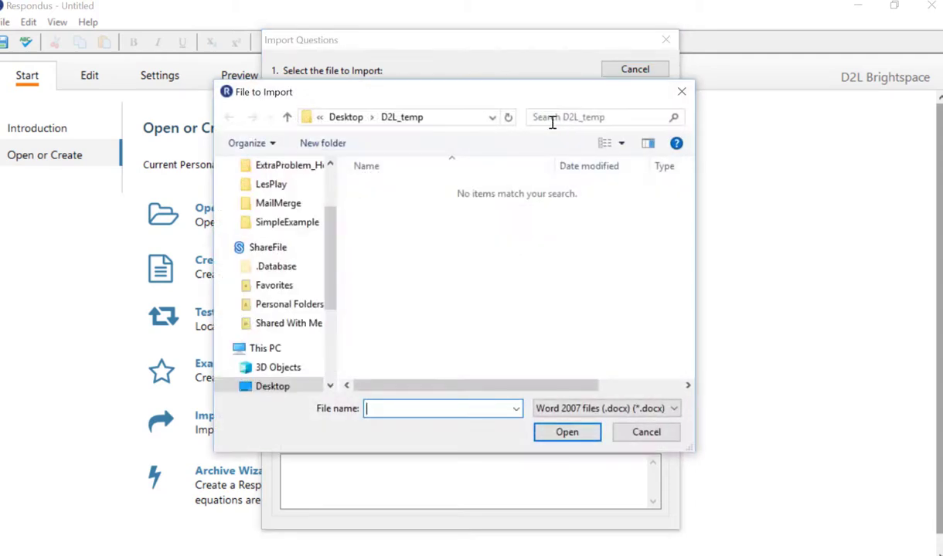
{"action": "left_click", "coordinate": [401, 225]}
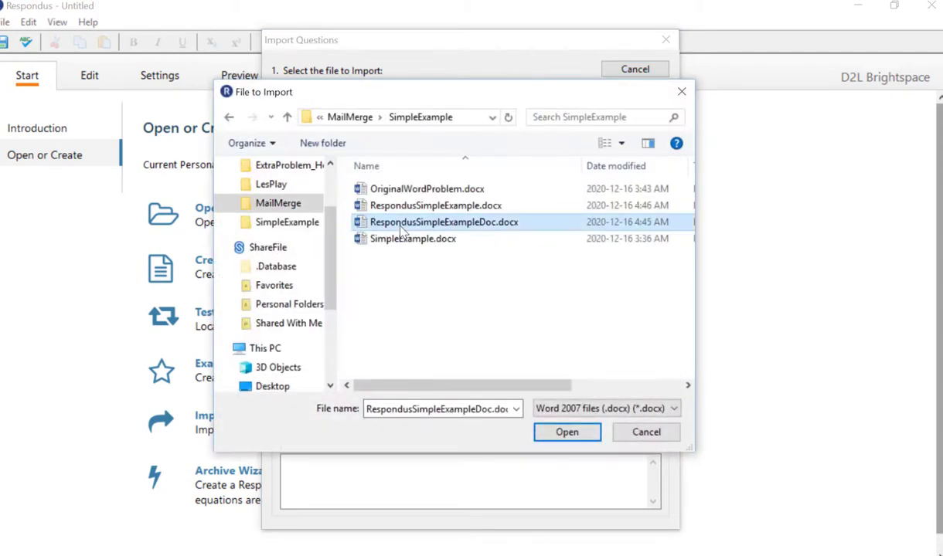
{"action": "left_click", "coordinate": [567, 435]}
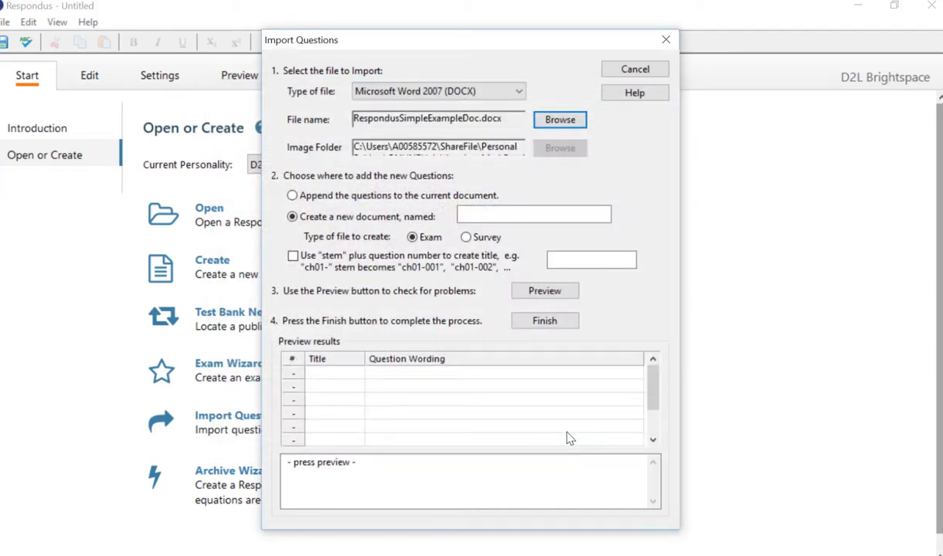
- Name the new exam document SimpleExampleD2L and preview the questions to check for import problems
{"action": "left_click", "coordinate": [480, 217]}
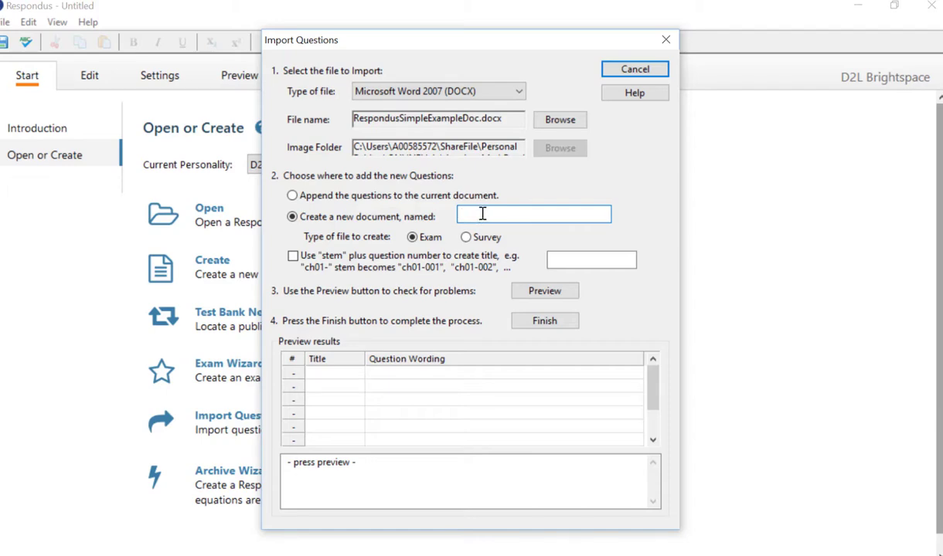
{"action": "type", "text": "SimpleExampleD2L"}
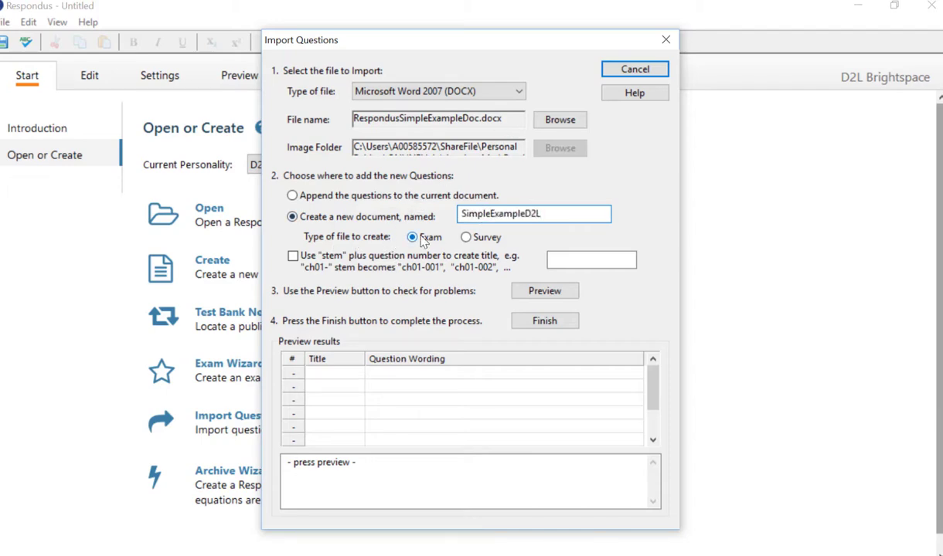
{"action": "left_click", "coordinate": [536, 297]}
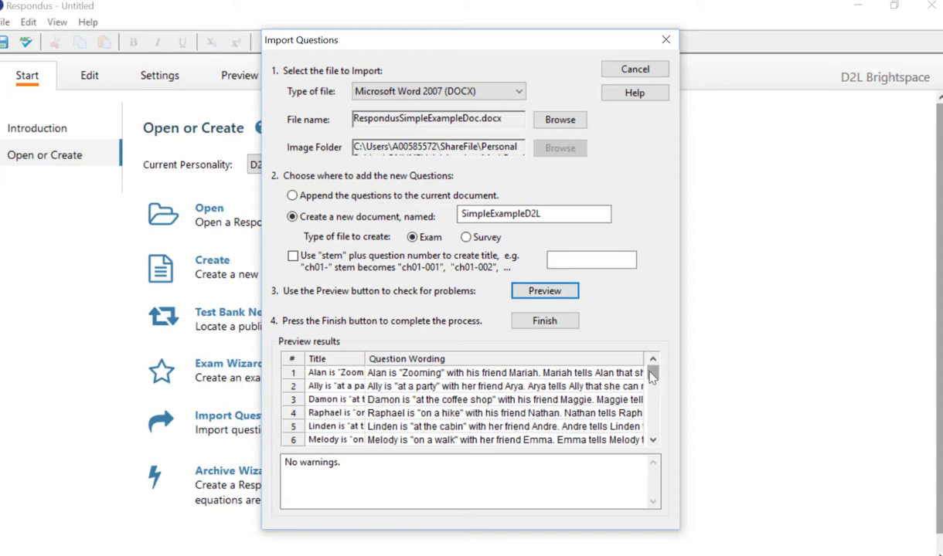
- Review the previewed question list down to its last entry and finish the import
{"action": "left_click_drag", "start_coordinate": [651, 375], "coordinate": [653, 429]}
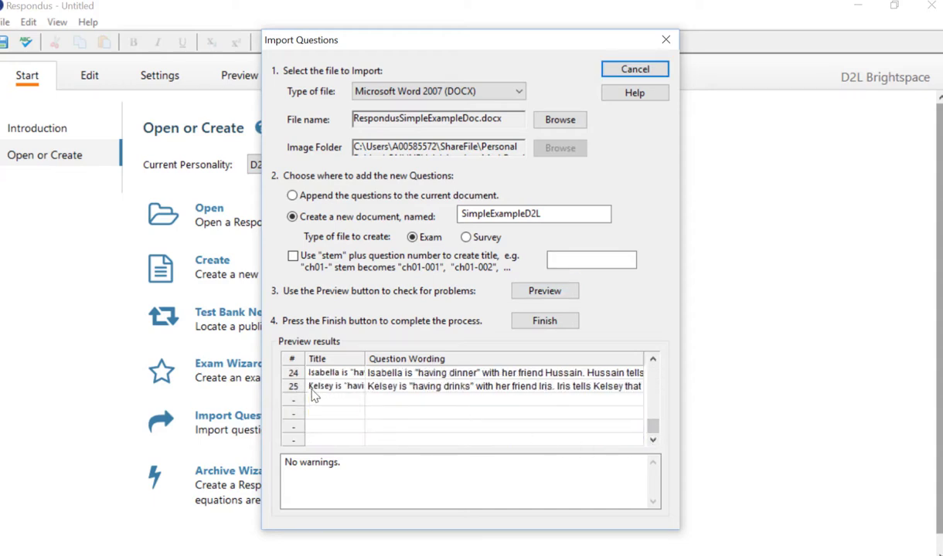
{"action": "left_click", "coordinate": [543, 324]}
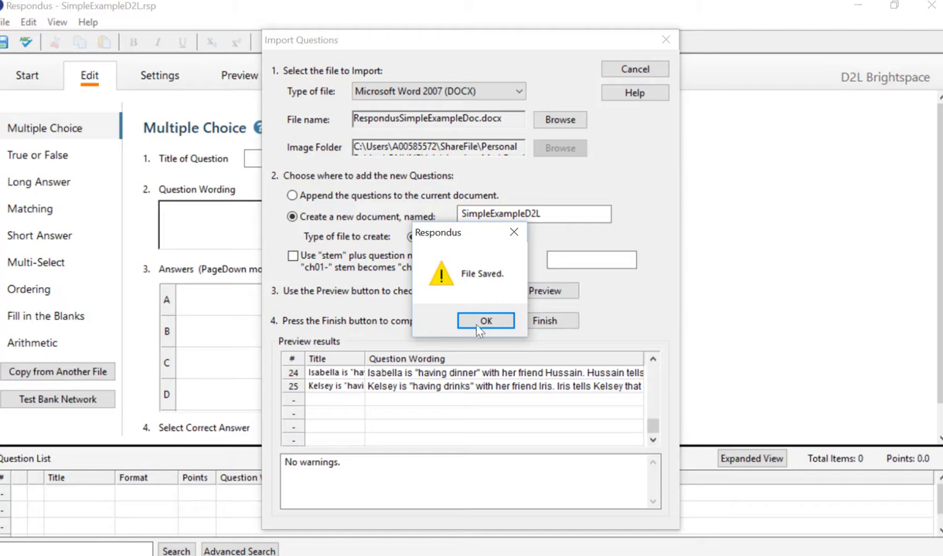
{"action": "left_click", "coordinate": [476, 326]}
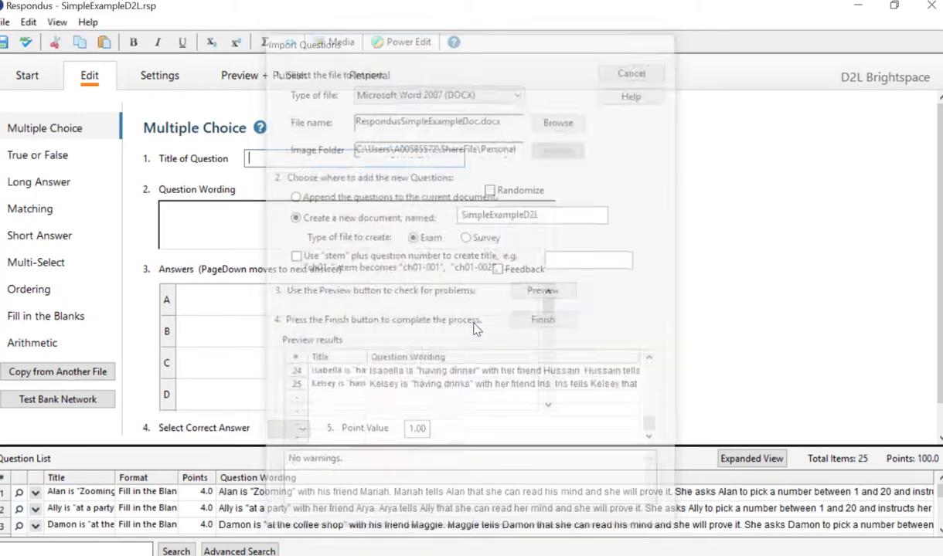
- Preview the SimpleExampleD2L file, view the first question with its answers, and advance to the second question
{"action": "left_click", "coordinate": [232, 80]}
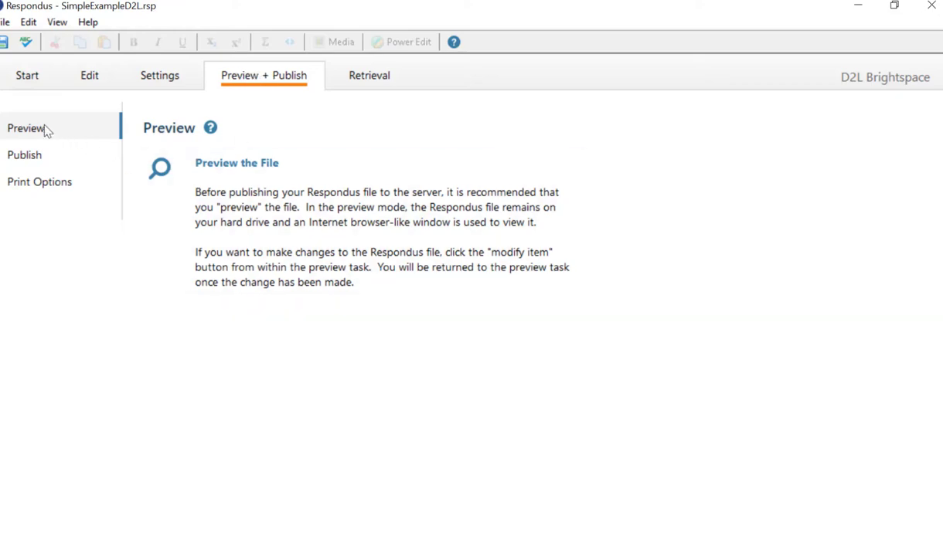
{"action": "left_click", "coordinate": [232, 222]}
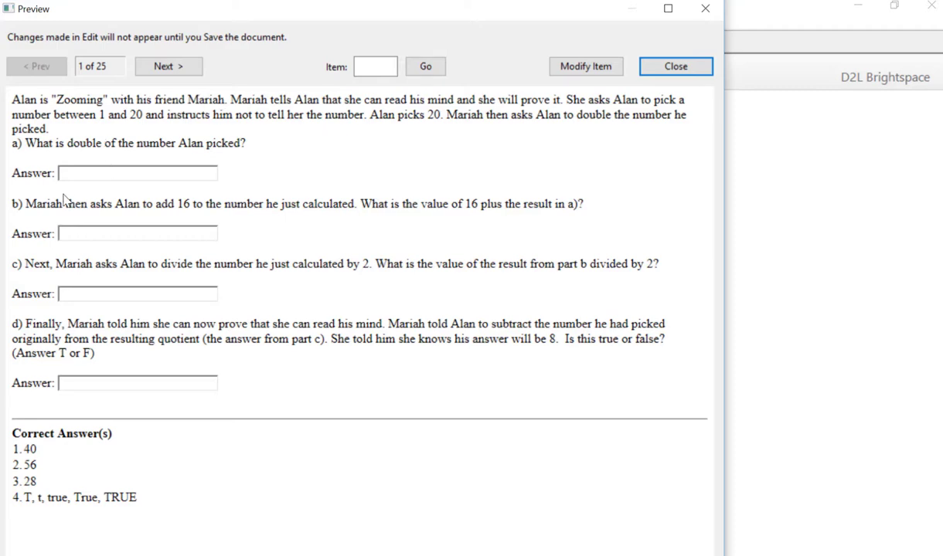
{"action": "left_click", "coordinate": [160, 68]}
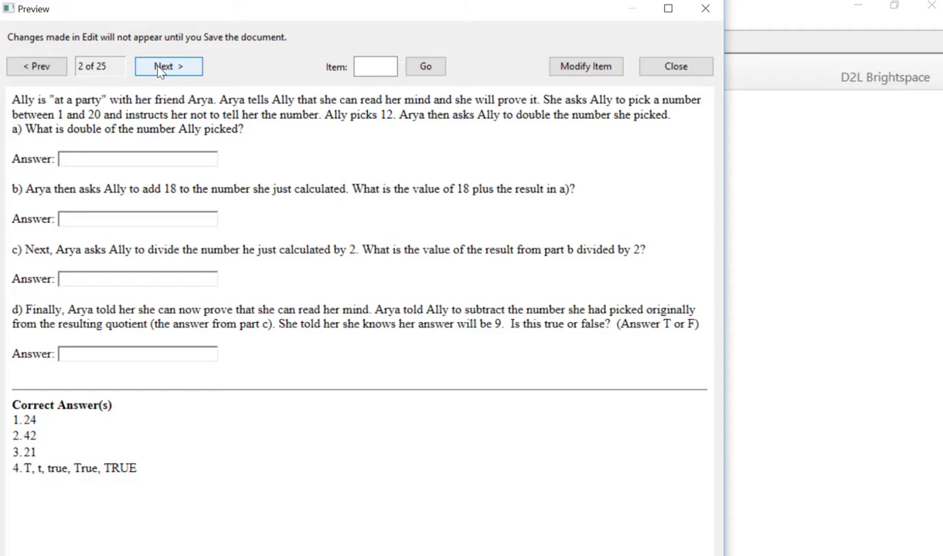
- Page through the previewed questions from the second to the 22nd, checking their wording and answers, and close the preview
{"action": "left_click", "coordinate": [160, 68]}
{"action": "left_click", "coordinate": [160, 68]}
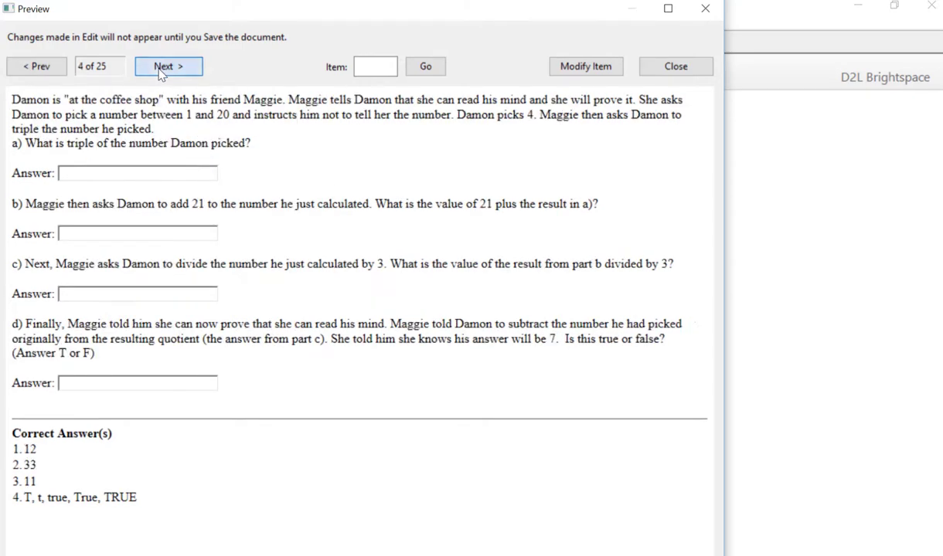
{"action": "left_click", "coordinate": [159, 68]}
{"action": "left_click", "coordinate": [160, 67]}
{"action": "left_click", "coordinate": [160, 68]}
{"action": "left_click", "coordinate": [159, 68]}
{"action": "left_click", "coordinate": [160, 68]}
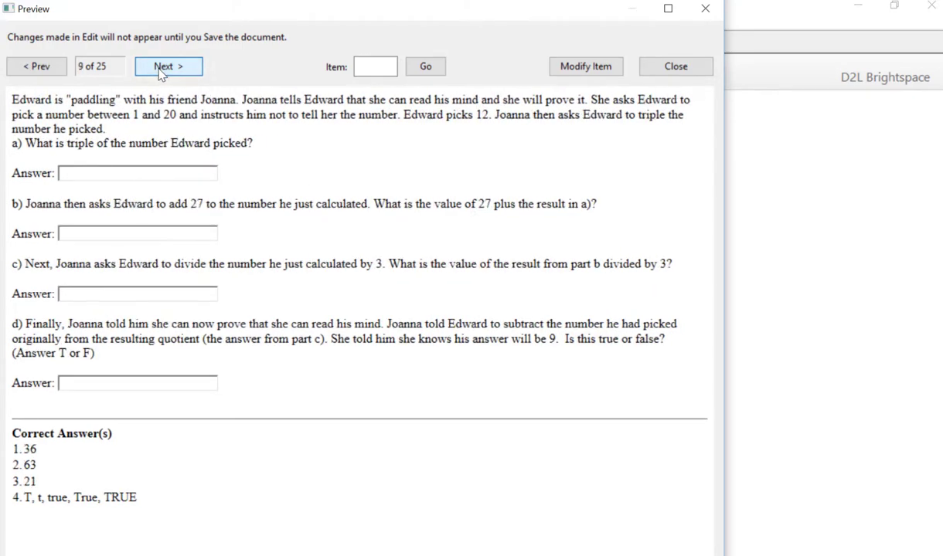
{"action": "left_click", "coordinate": [160, 68]}
{"action": "left_click", "coordinate": [160, 68]}
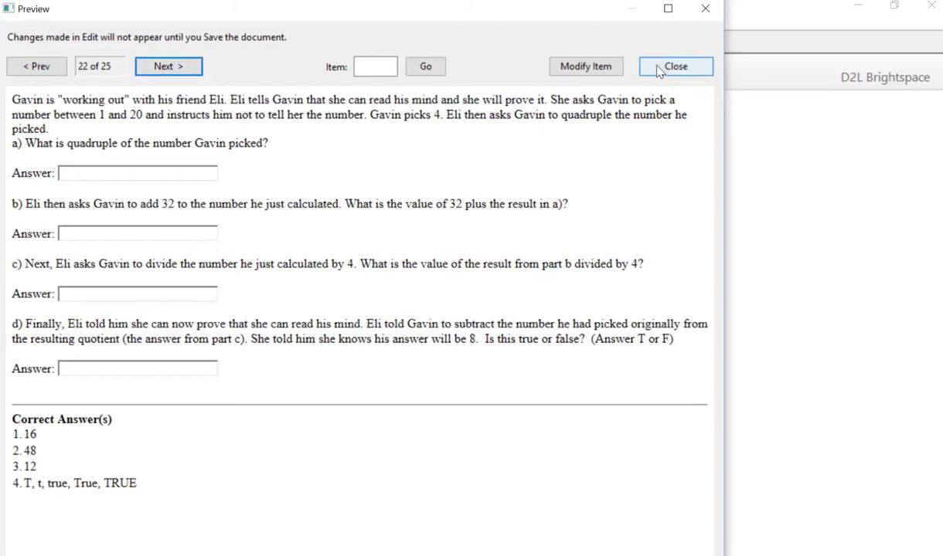
{"action": "left_click", "coordinate": [659, 69]}
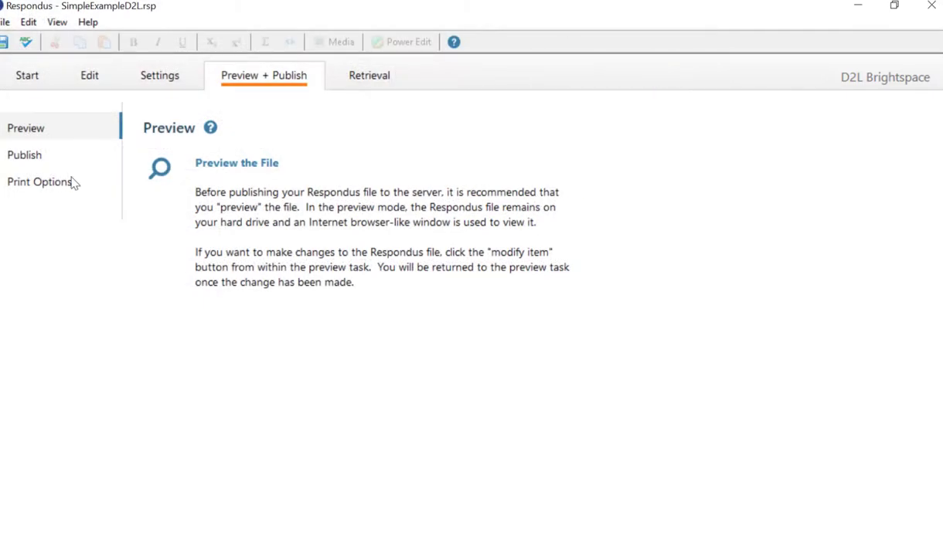
- Start the Publish Wizard with Export QTI XML for manual upload to Brightspace and set the assessment type to Question Library Section
{"action": "left_click", "coordinate": [37, 154]}
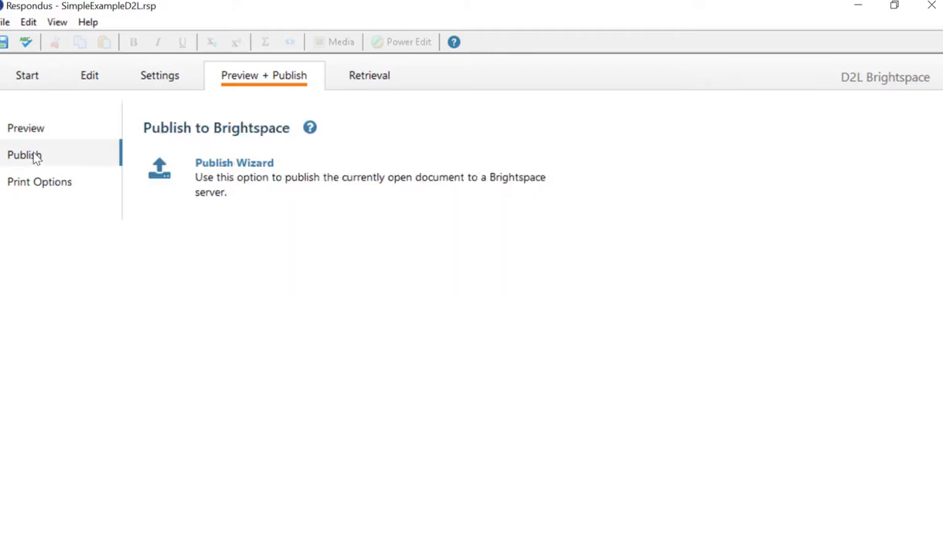
{"action": "left_click", "coordinate": [232, 190]}
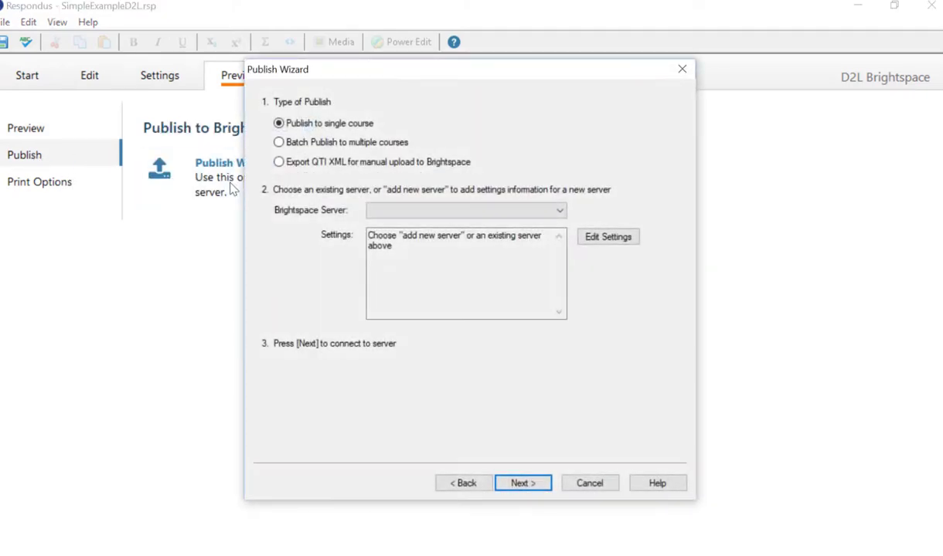
{"action": "left_click", "coordinate": [279, 162]}
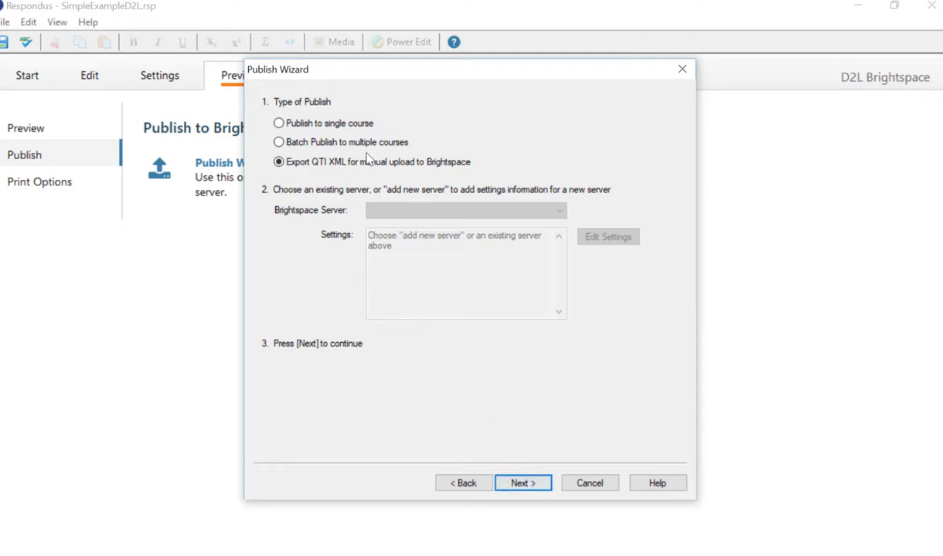
{"action": "left_click", "coordinate": [523, 483]}
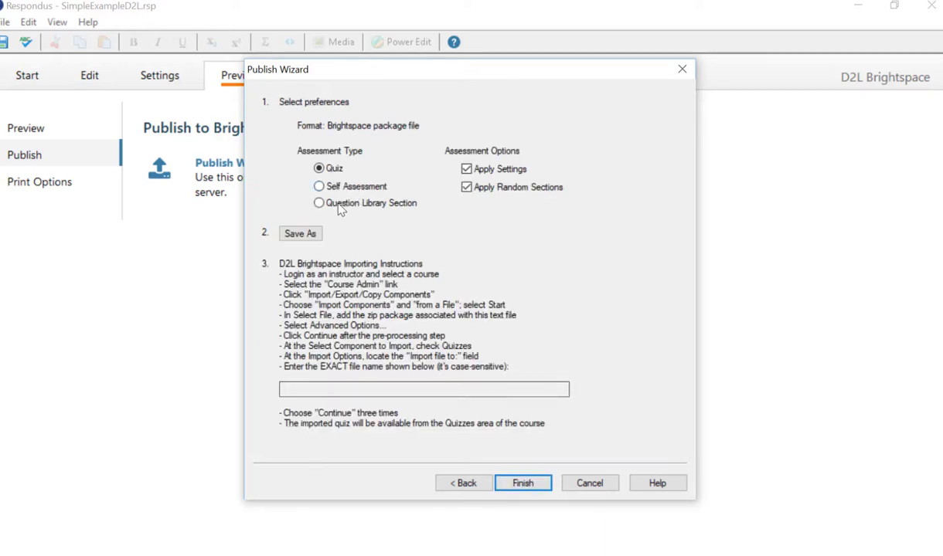
{"action": "left_click", "coordinate": [321, 204]}
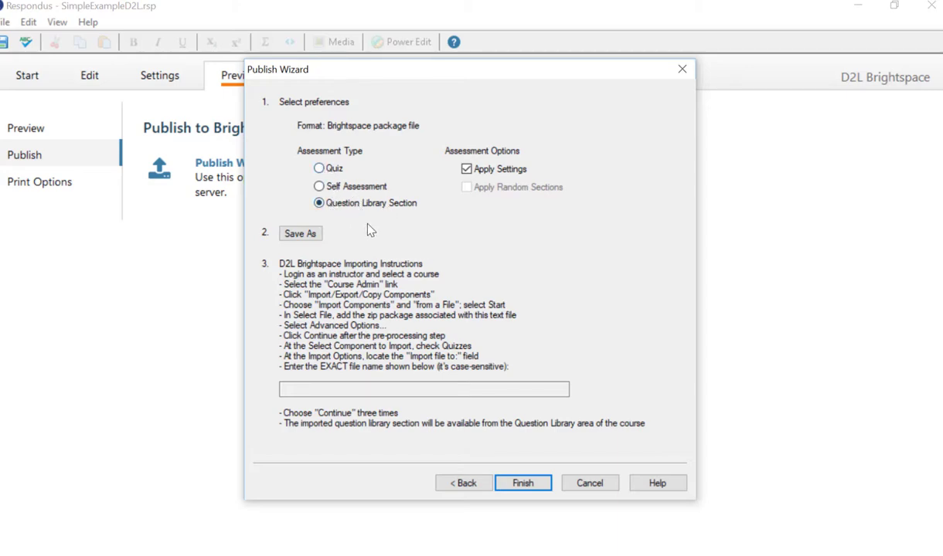
- Save the export as the zipped Brightspace package SimpleExampleD2L in the MailMerge SimpleExample folder and finish the wizard
{"action": "left_click", "coordinate": [309, 236]}
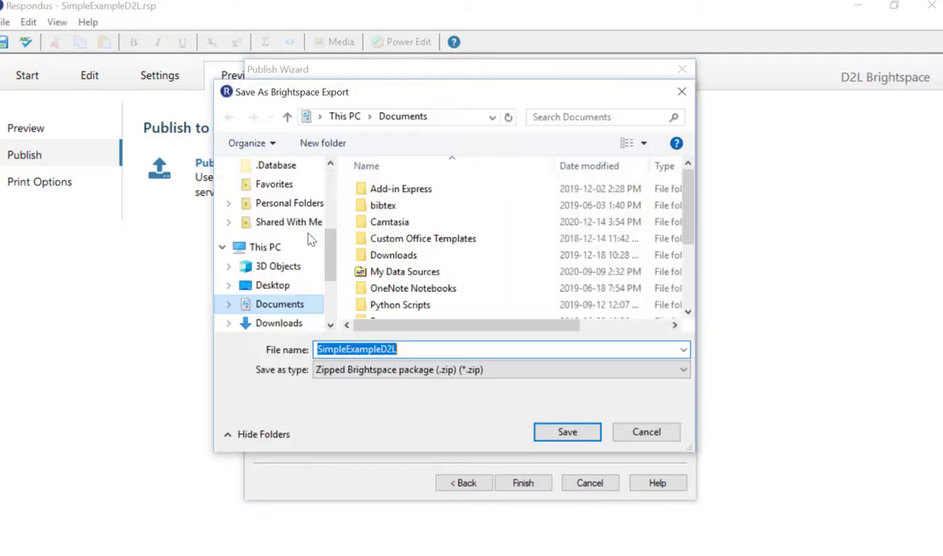
{"action": "left_click", "coordinate": [289, 204]}
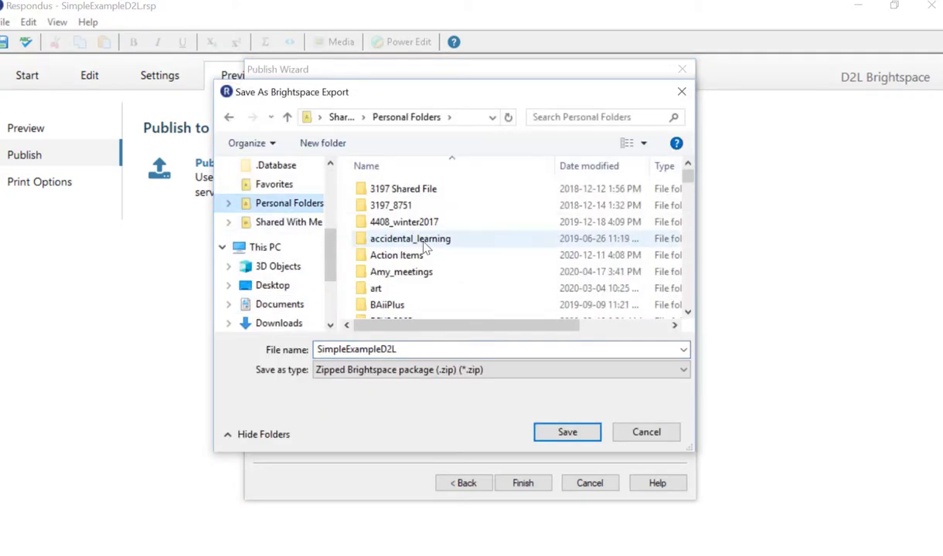
{"action": "left_click", "coordinate": [422, 246]}
{"action": "scroll", "coordinate": [444, 259], "scroll_direction": "down", "scroll_amount": 15}
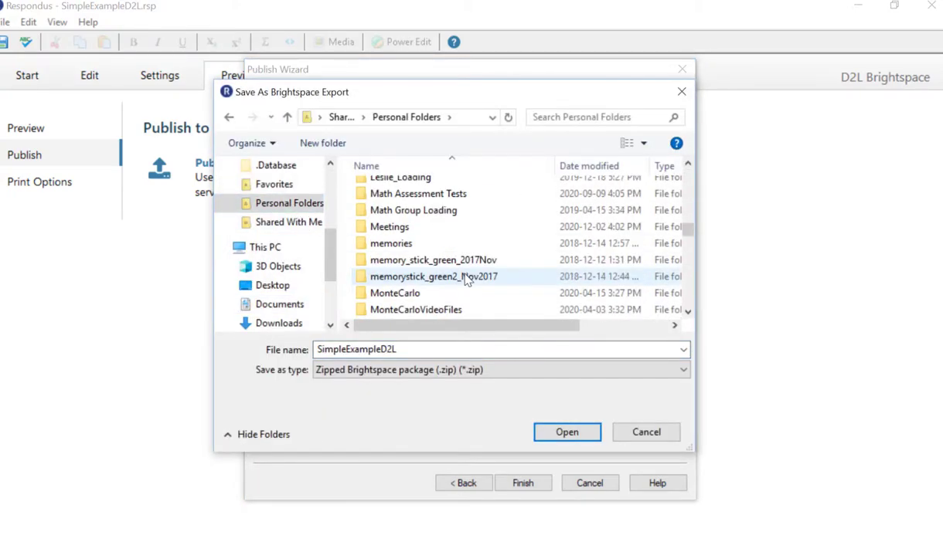
{"action": "key", "text": "alt+Tab"}
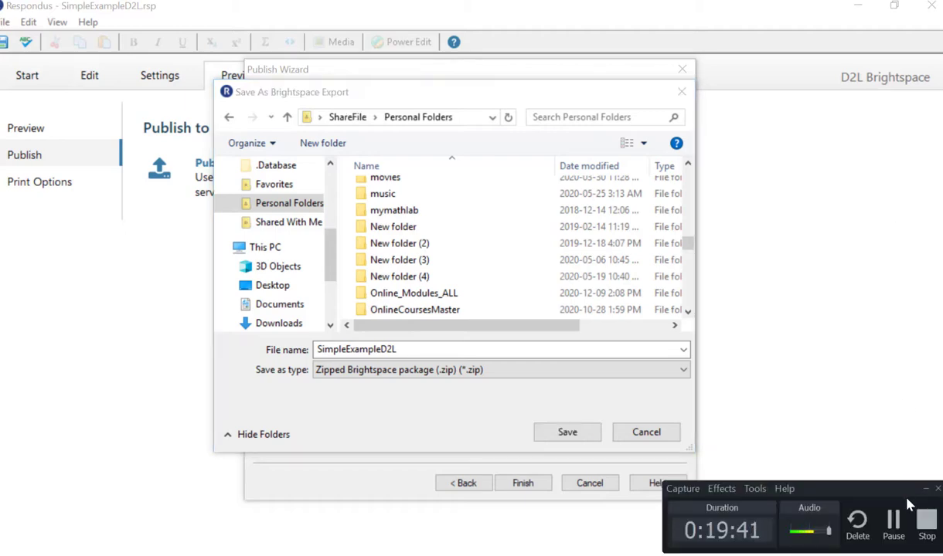
{"action": "left_click", "coordinate": [895, 522]}
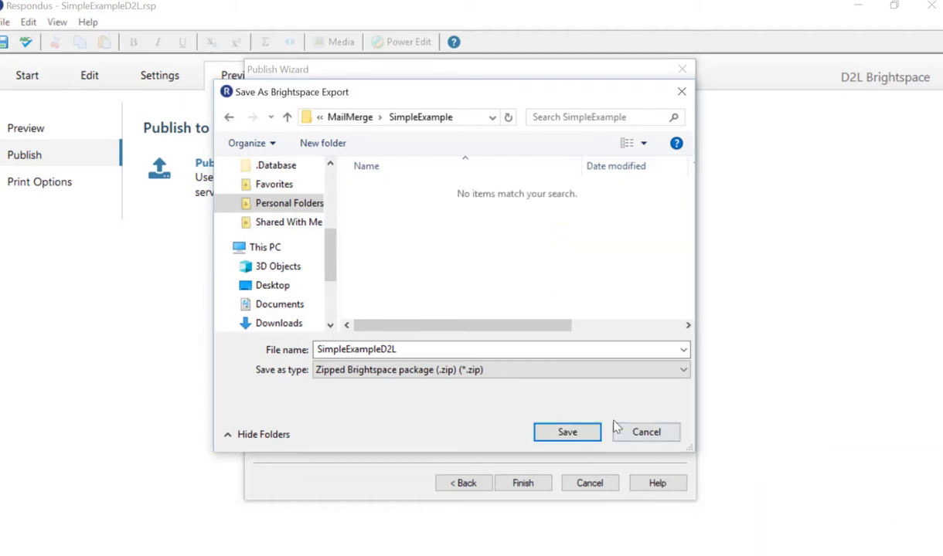
{"action": "left_click", "coordinate": [569, 435]}
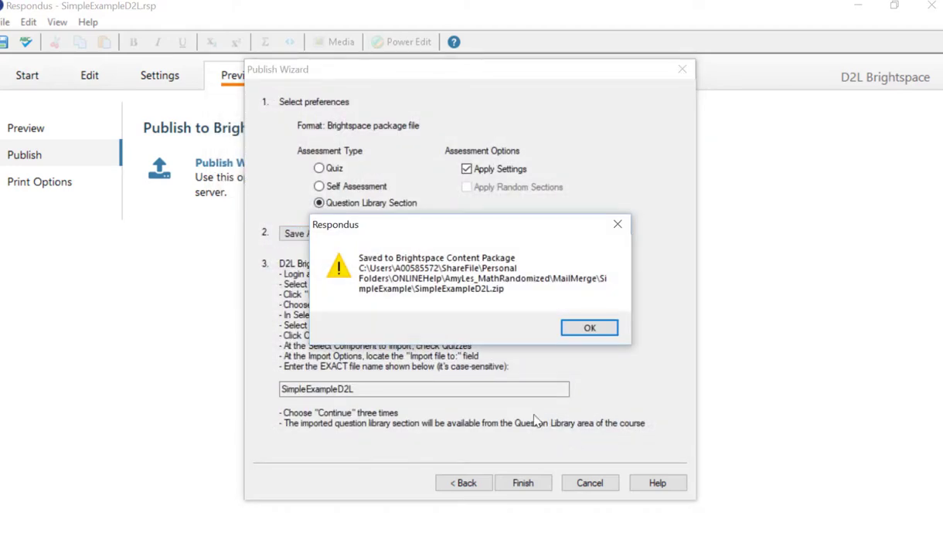
{"action": "left_click", "coordinate": [585, 329]}
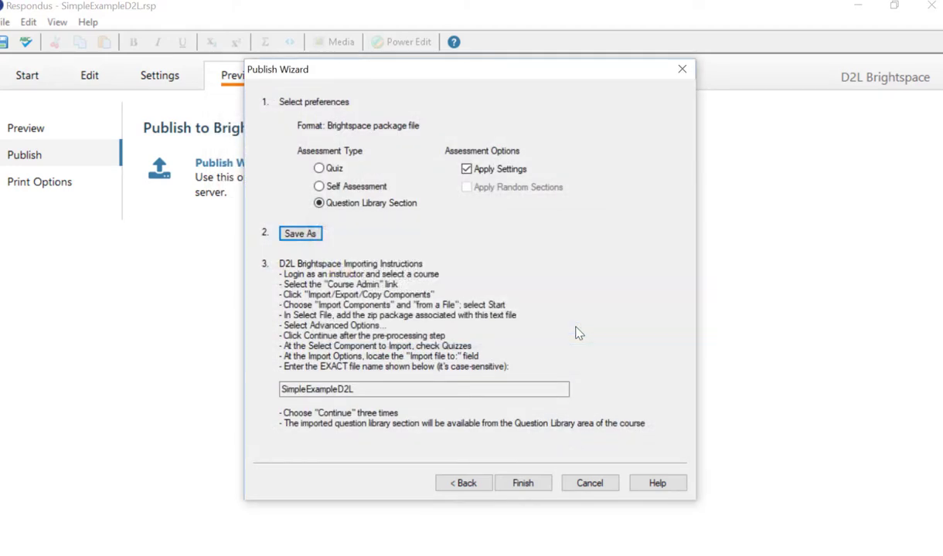
{"action": "left_click", "coordinate": [542, 484]}
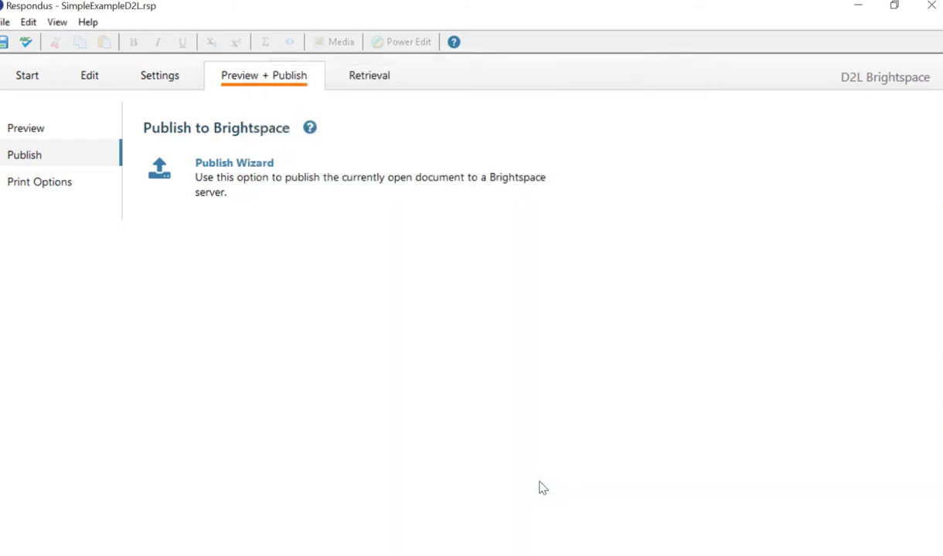